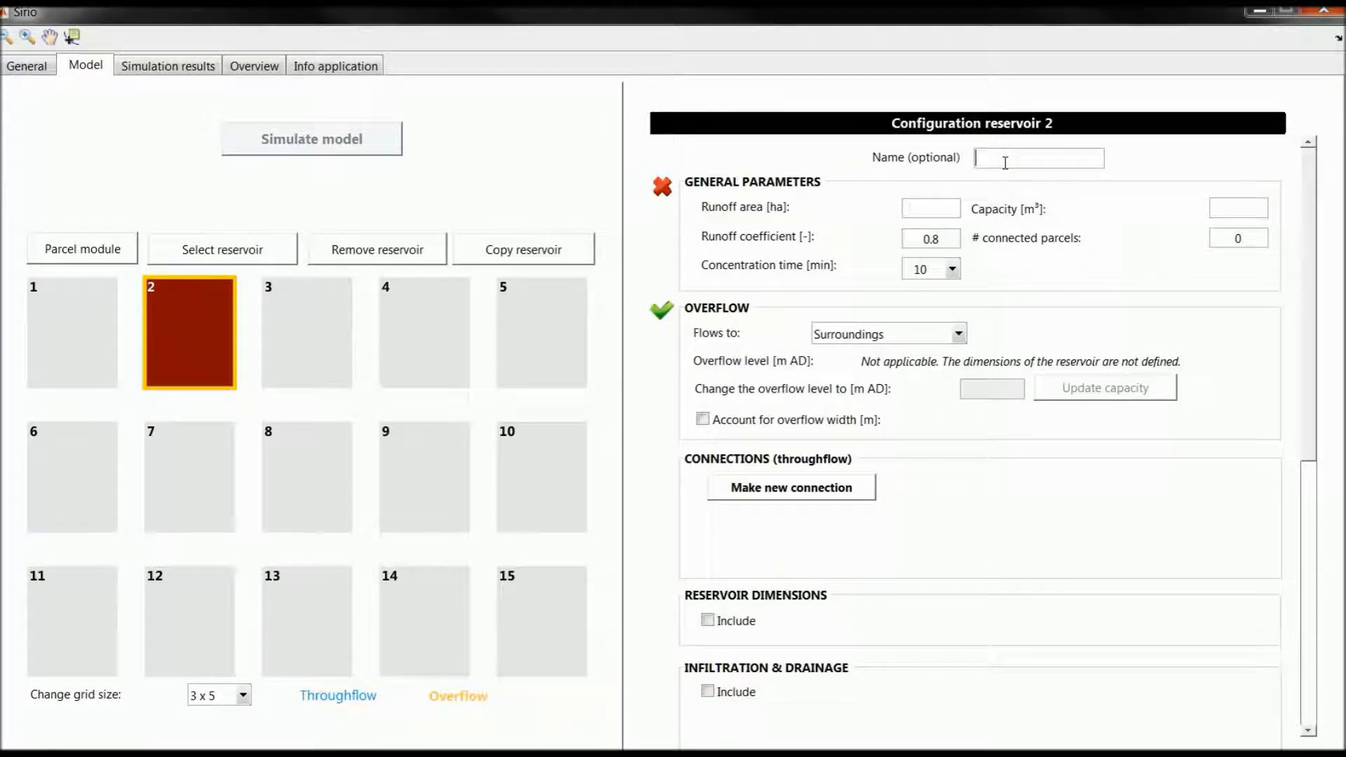
Step: Name reservoir 2 "Incl. inf." and set its runoff area to 6.5 ha and its runoff coefficient to 0.9
type("Incl. inf.")
double_click(932, 238)
type("0.9")
Step: Create a new throughflow connection from reservoir 2 to the surroundings with an Orifice relationship
left_click(766, 499)
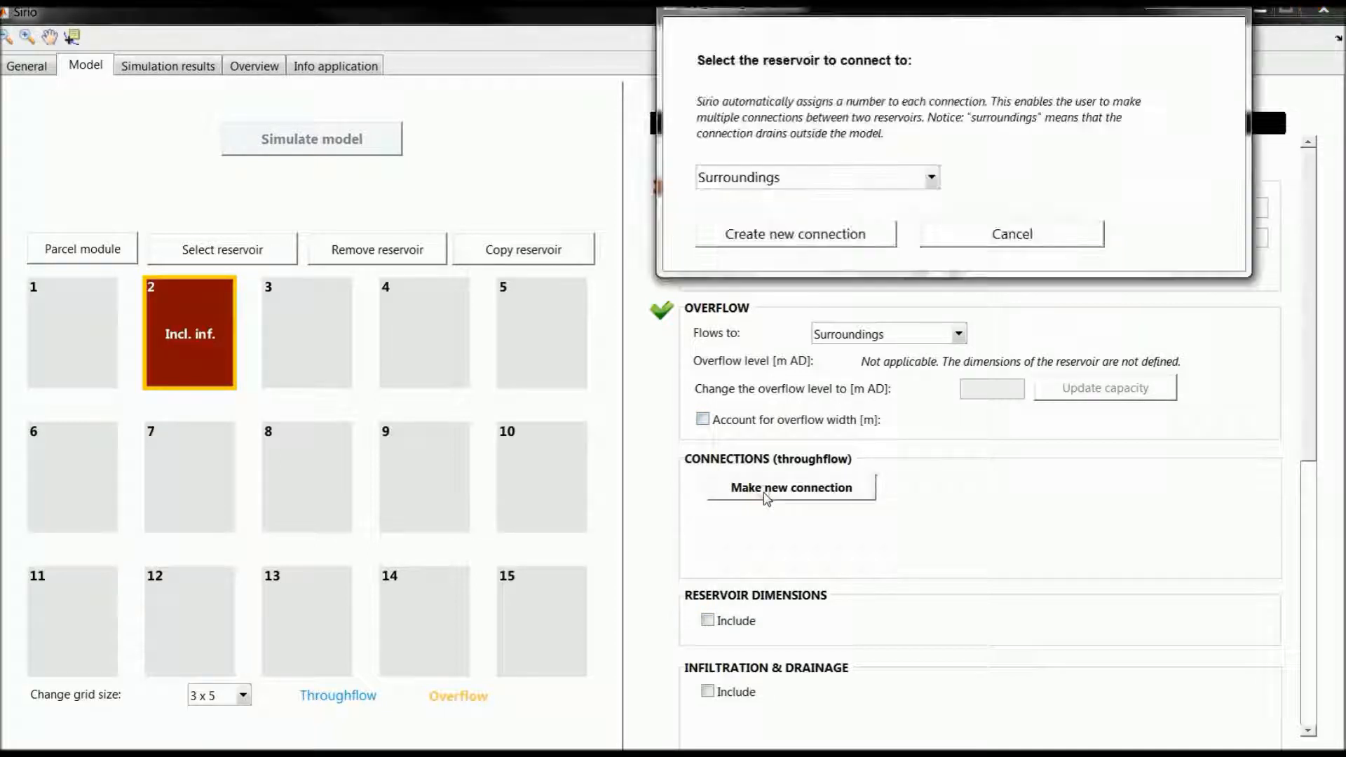
left_click(819, 239)
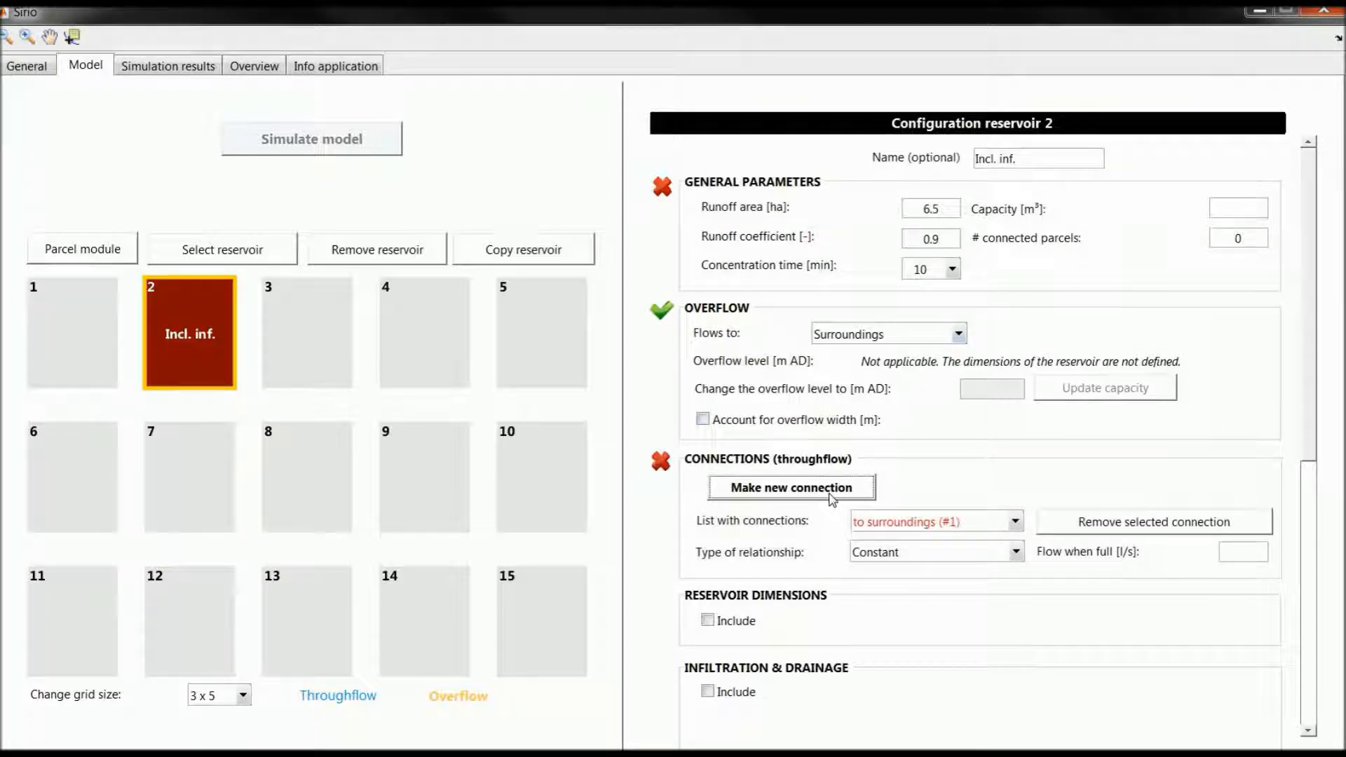
left_click(902, 554)
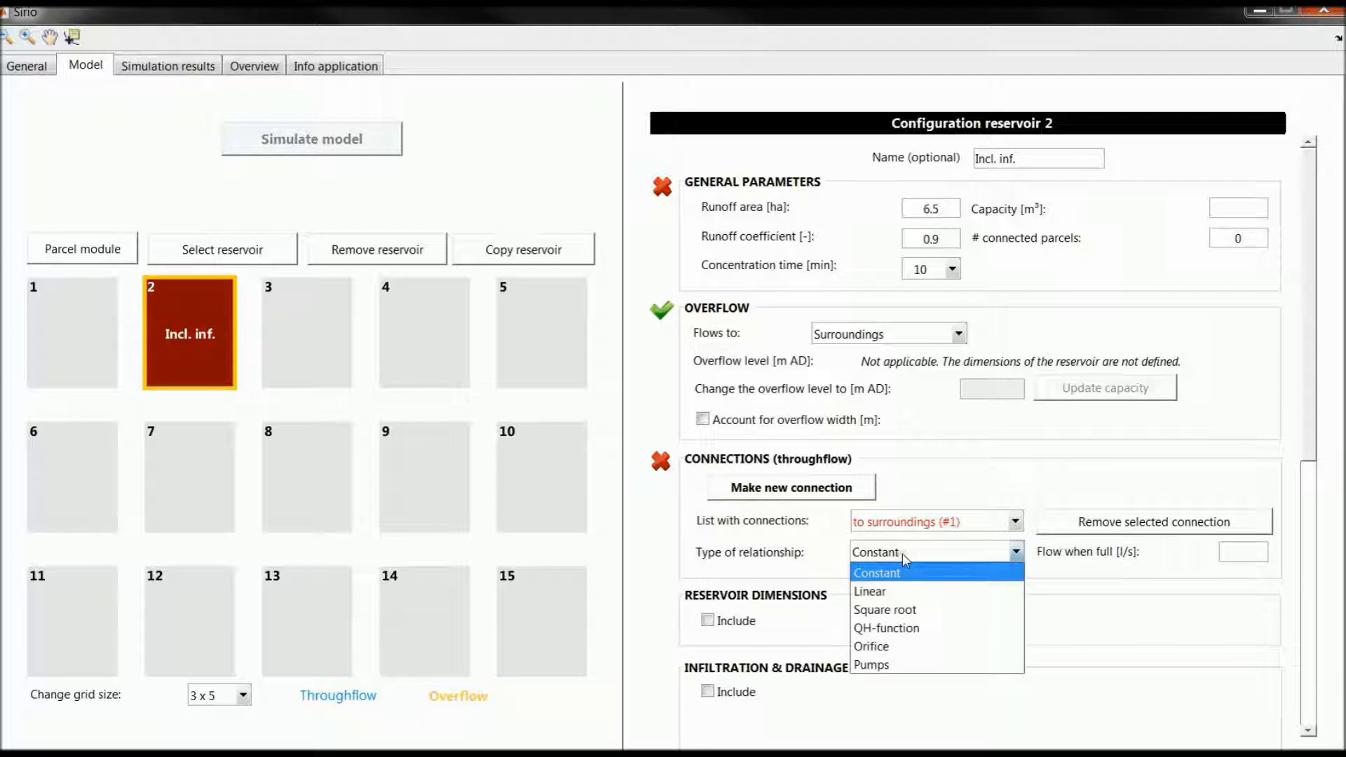
left_click(890, 640)
Step: Define the orifice parameters with a diameter of 0.15 m, fill in the invert level, and save them
left_click(1111, 547)
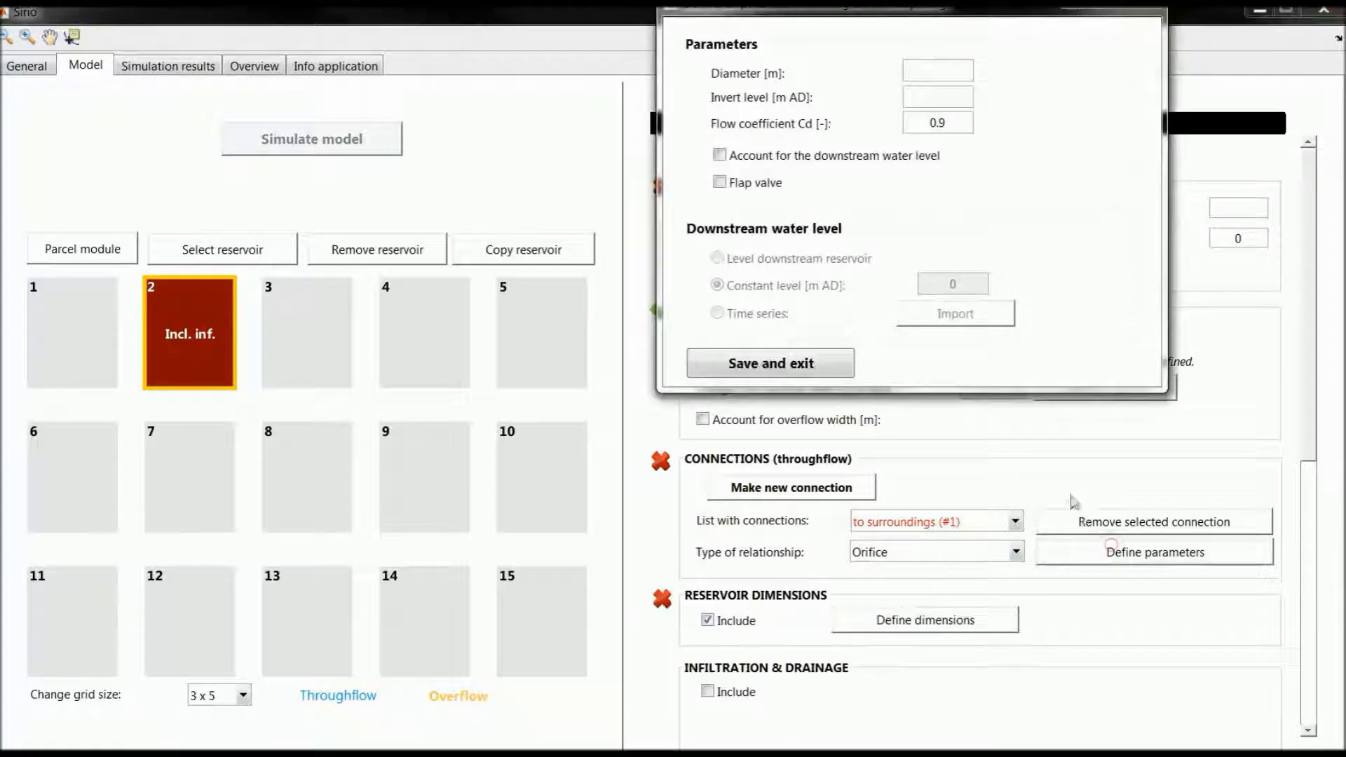
left_click_drag(933, 14, 862, 144)
left_click(867, 198)
type("0.15")
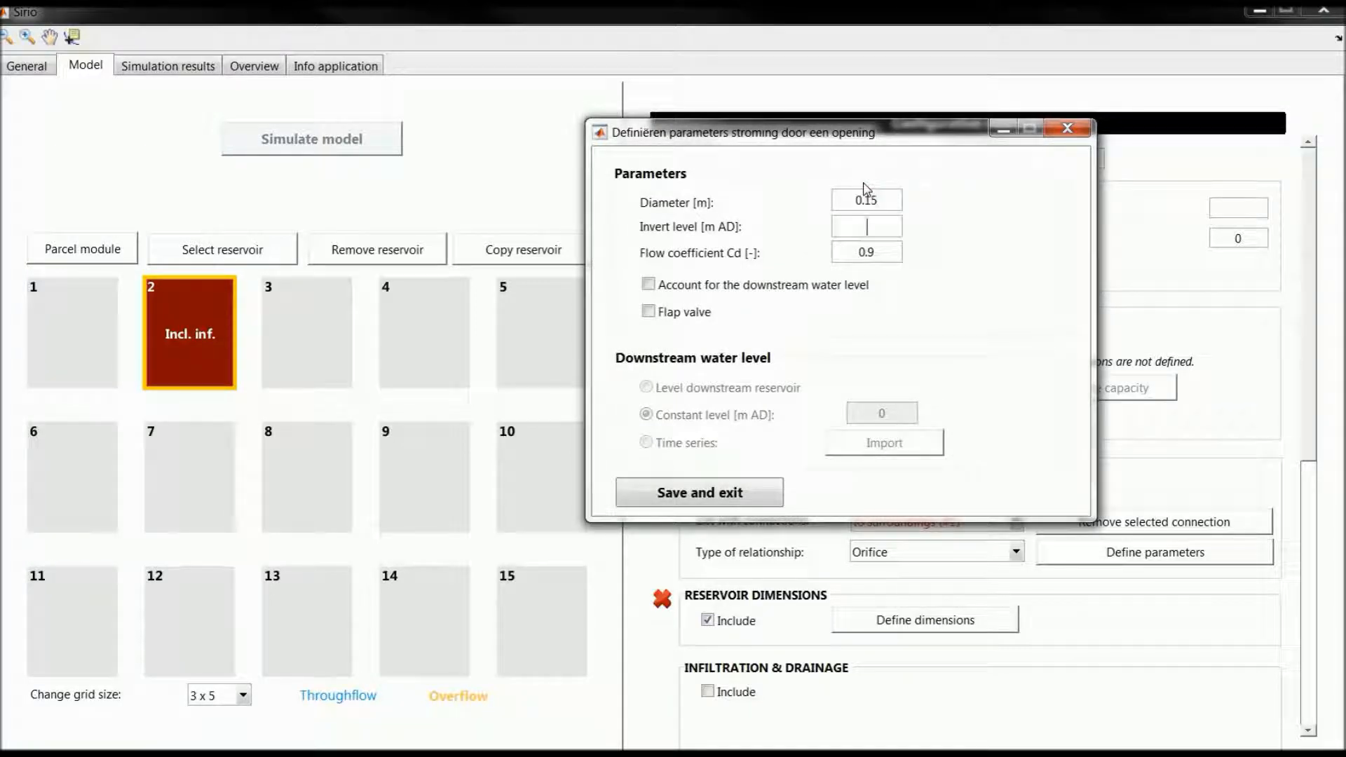
key("Tab")
left_click(663, 495)
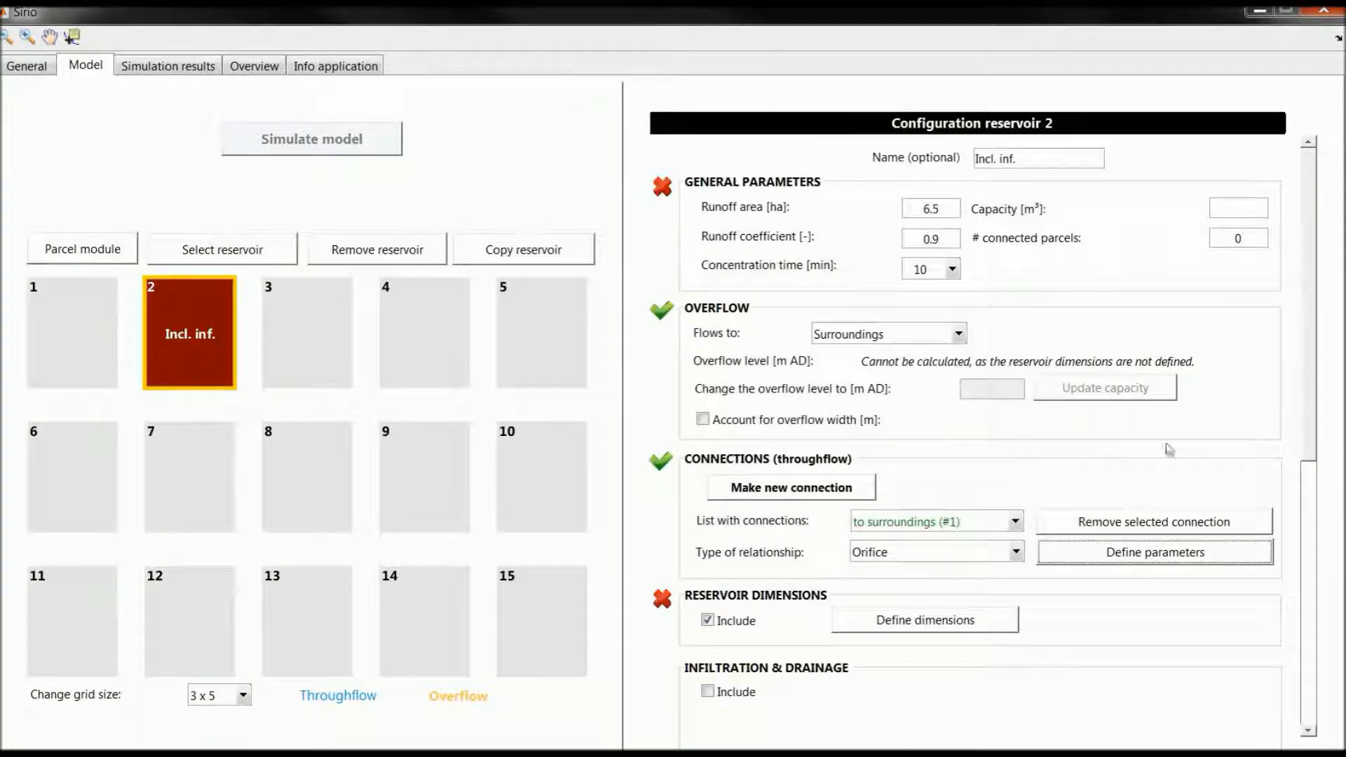
Step: Define the reservoir's rectangular cross section with a floor area of 2500 m² and a floor level of 0 m AD
scroll(1192, 491, "down", 3)
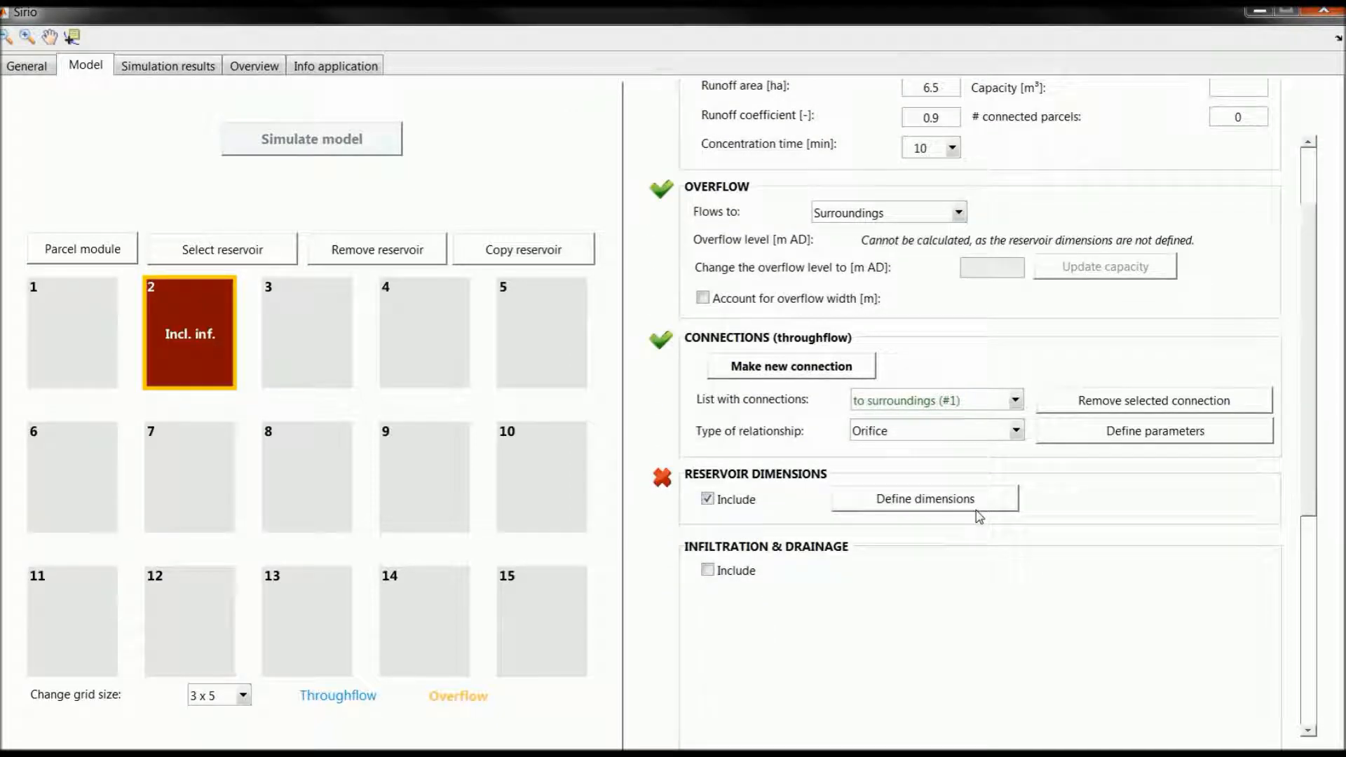
left_click(975, 501)
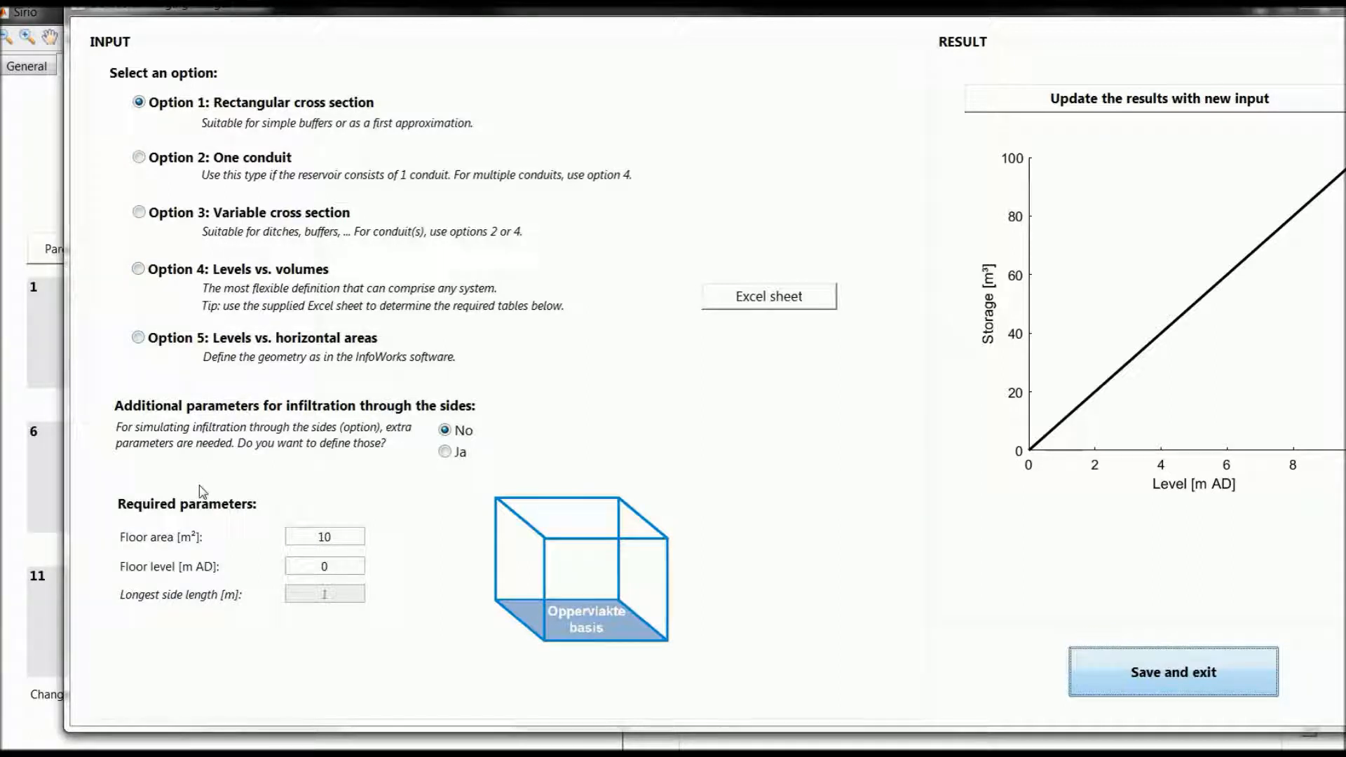
left_click(305, 536)
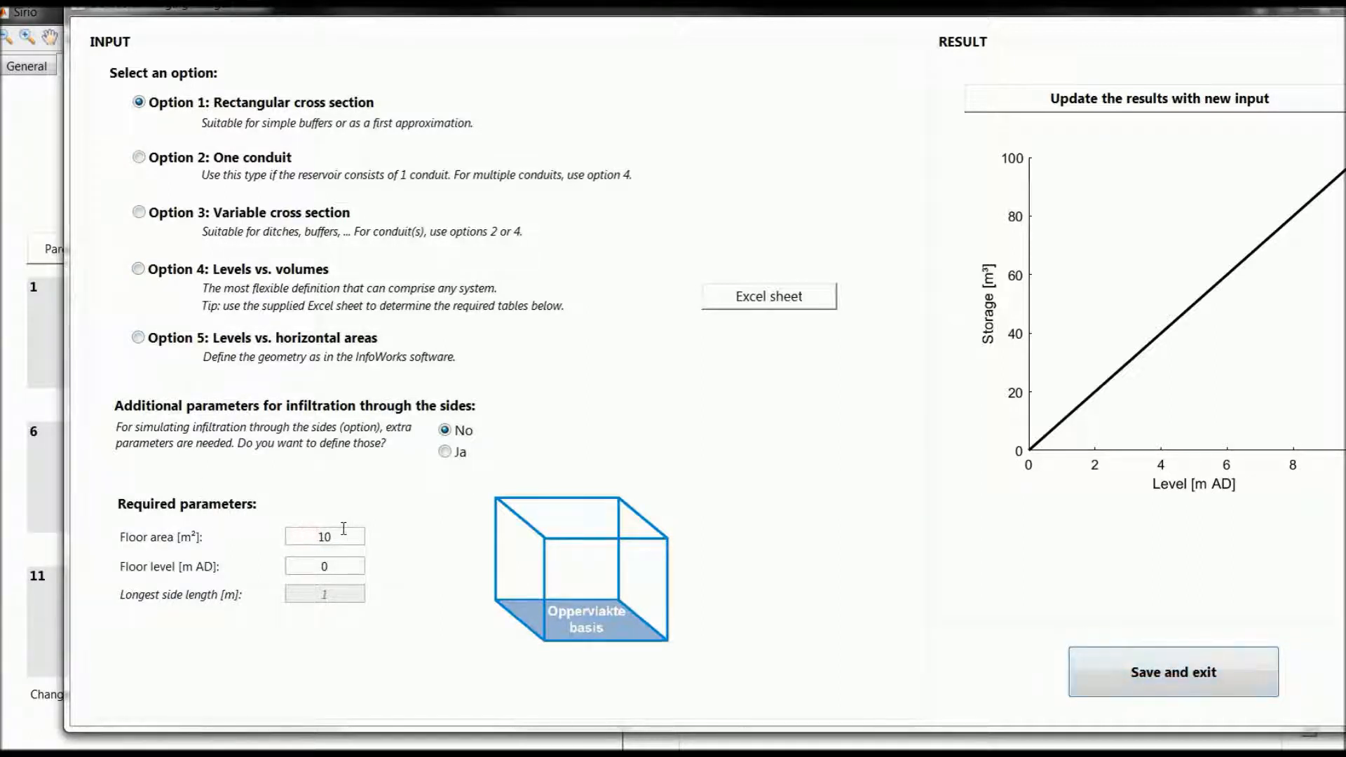
type("2500")
key("Tab")
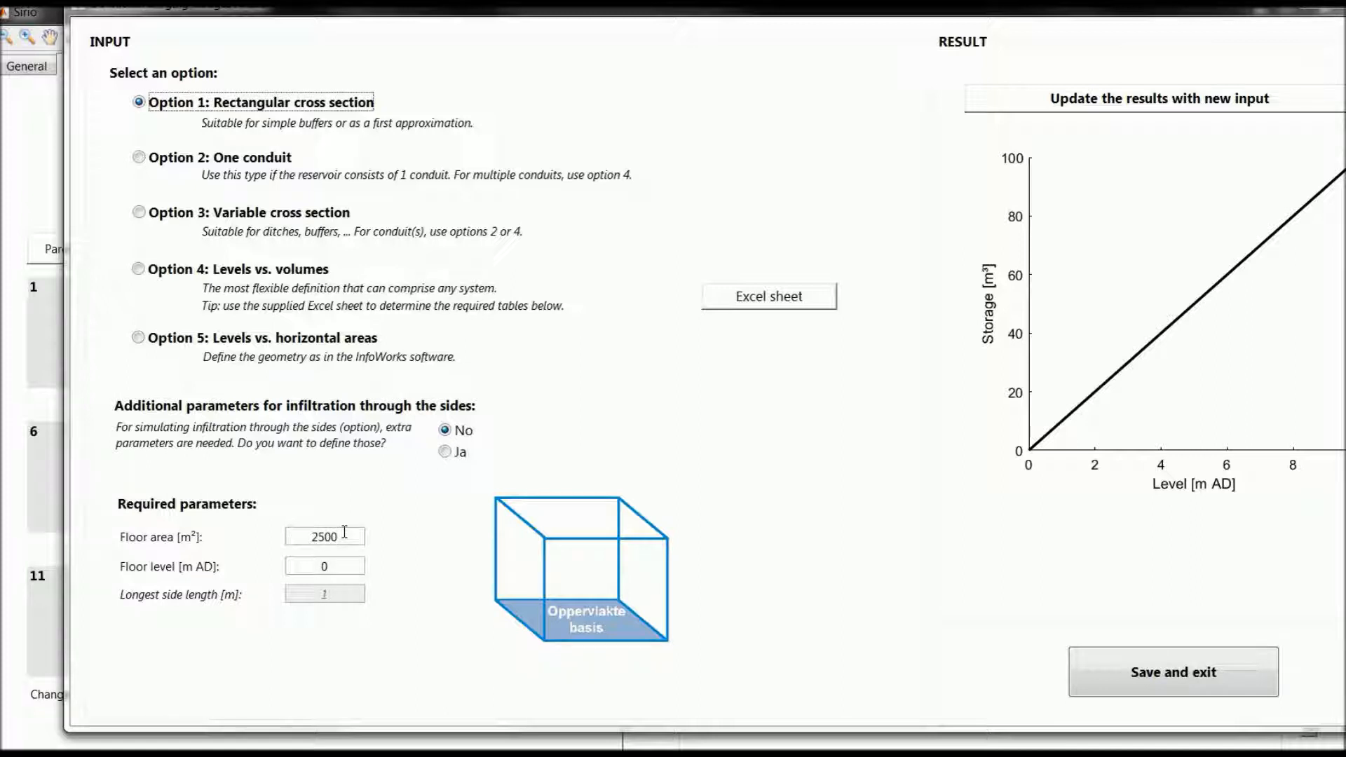
double_click(333, 564)
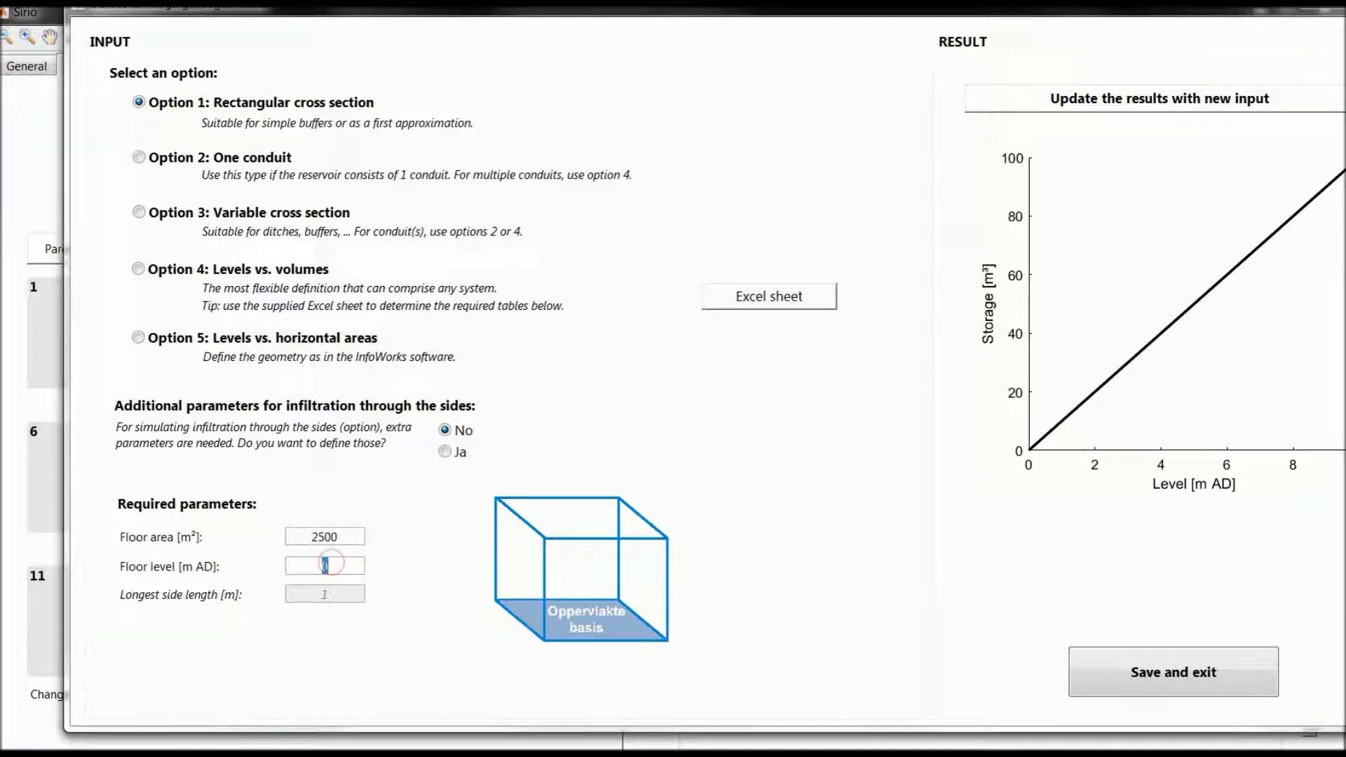
type("0")
Step: Enable the additional parameters for infiltration through the sides, set the longest side length to 50 m, and save the dimensions
left_click(448, 456)
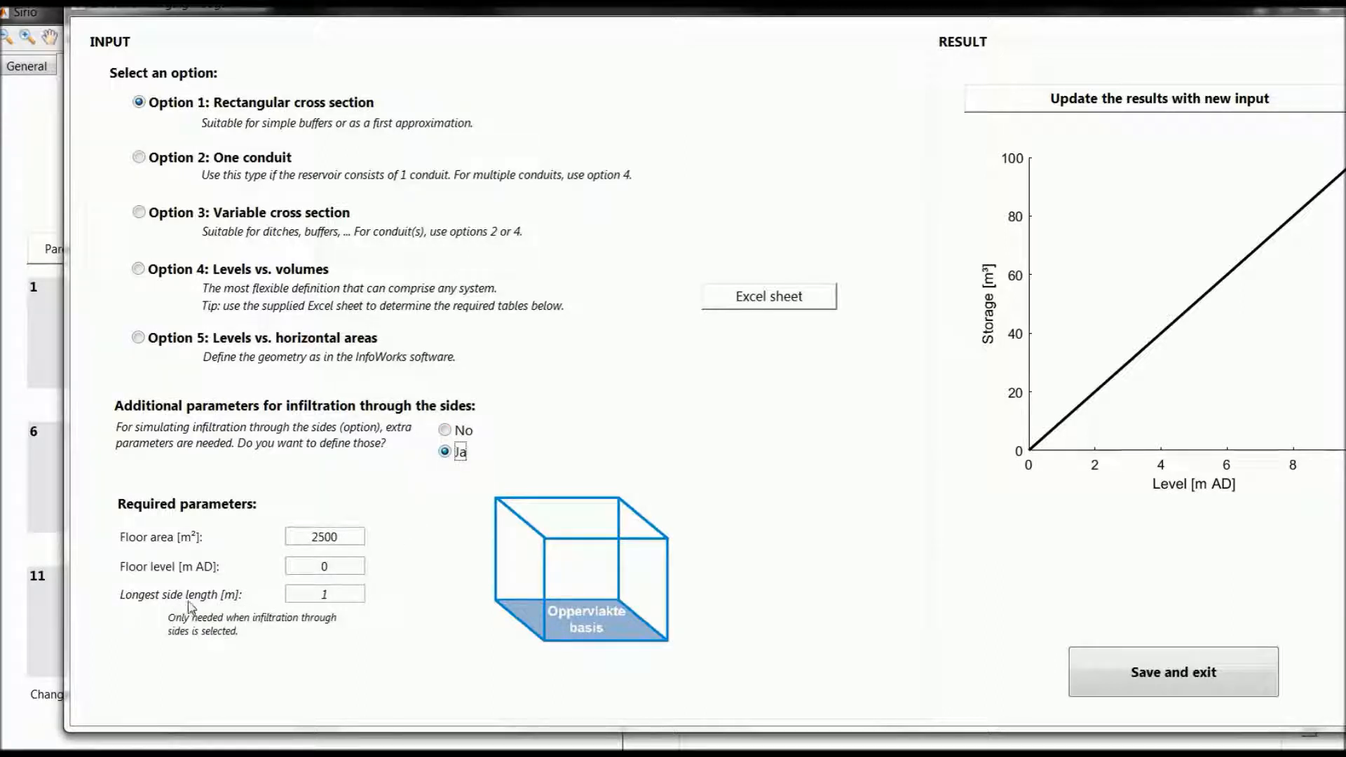
double_click(322, 594)
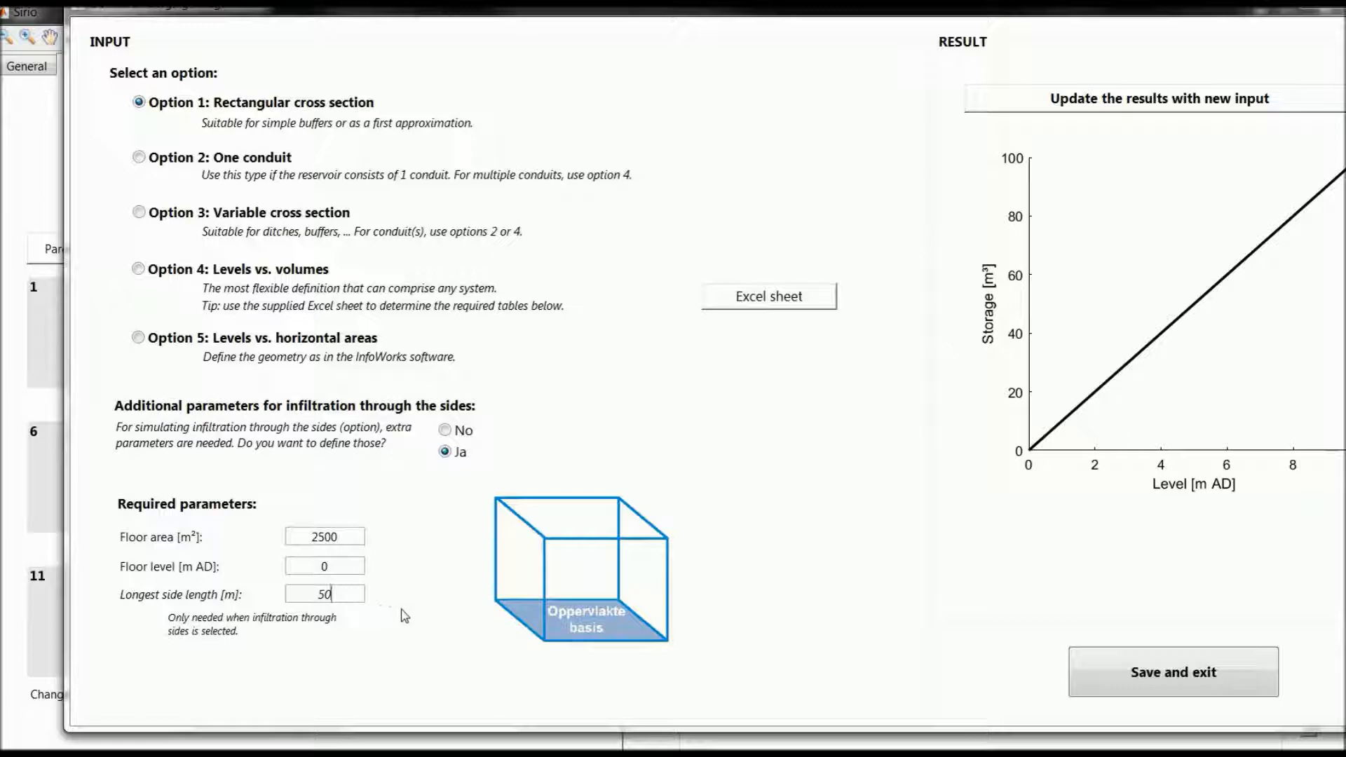
left_click(1105, 684)
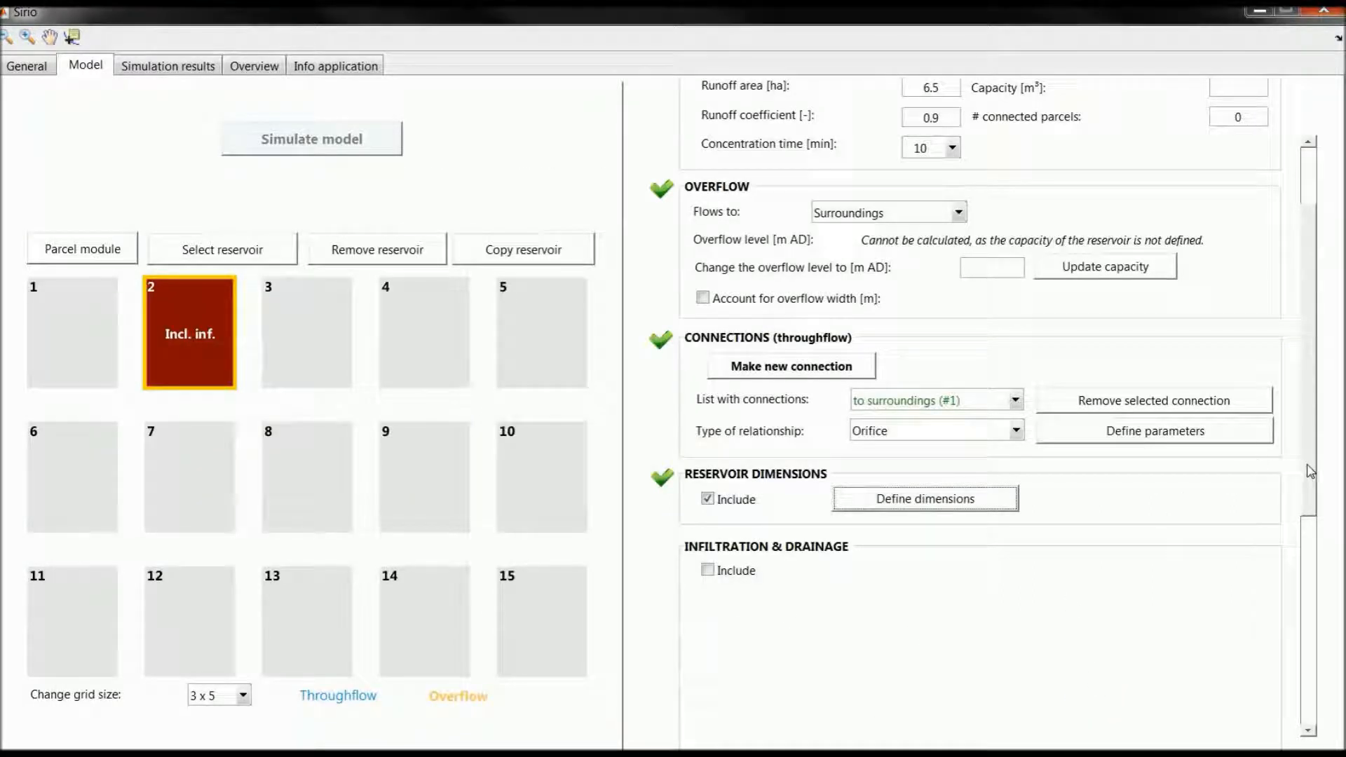
Step: Include infiltration through both the bottom and the sides of the reservoir, with a bottom area of 2500 m²
left_click_drag(1310, 471, 1299, 608)
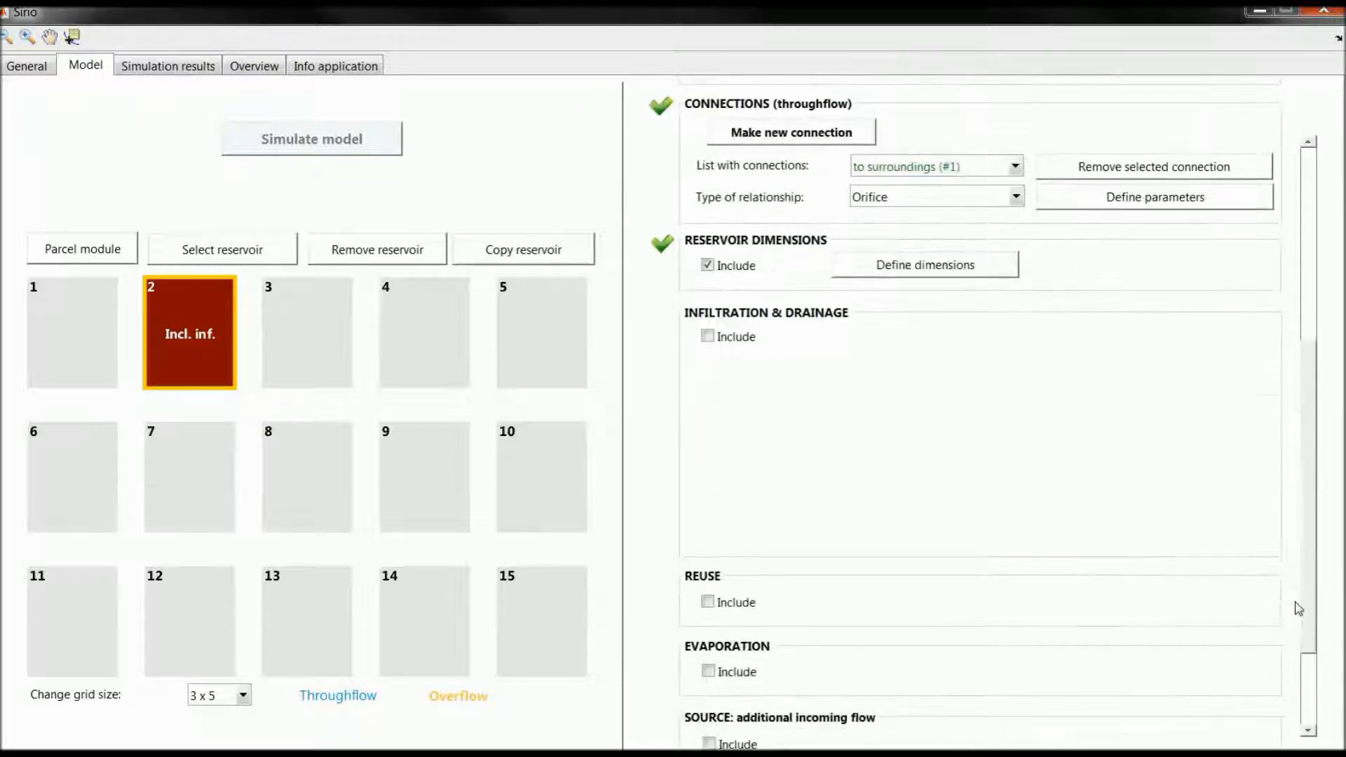
left_click(722, 338)
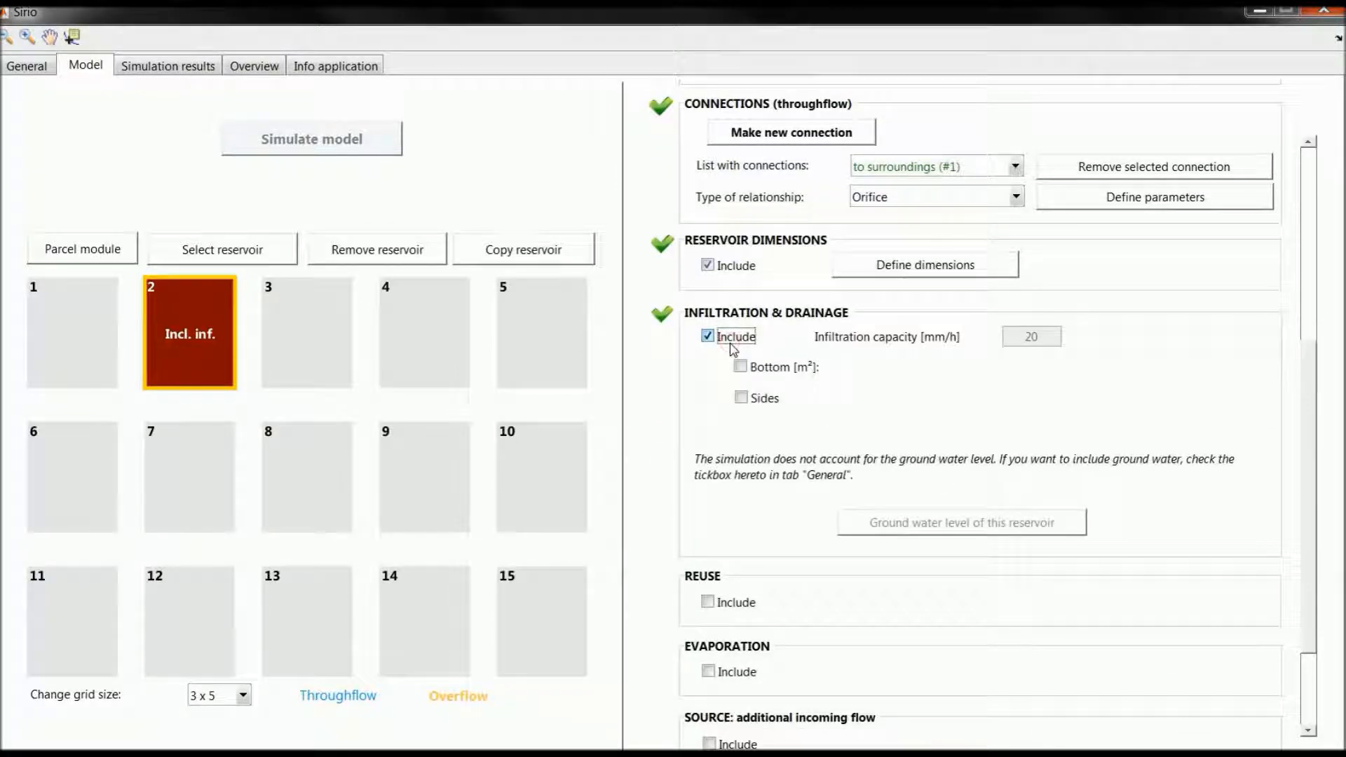
left_click(771, 367)
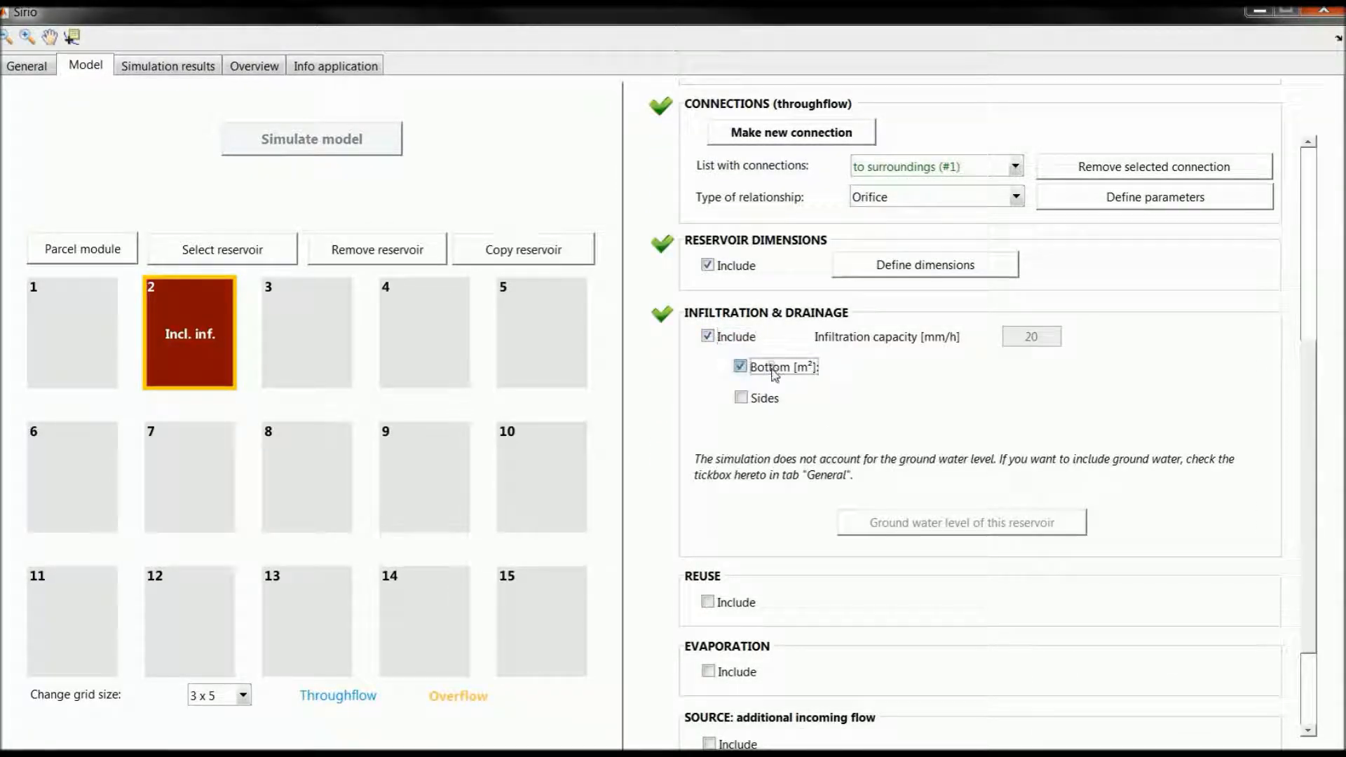
left_click(763, 401)
double_click(890, 370)
type("2500")
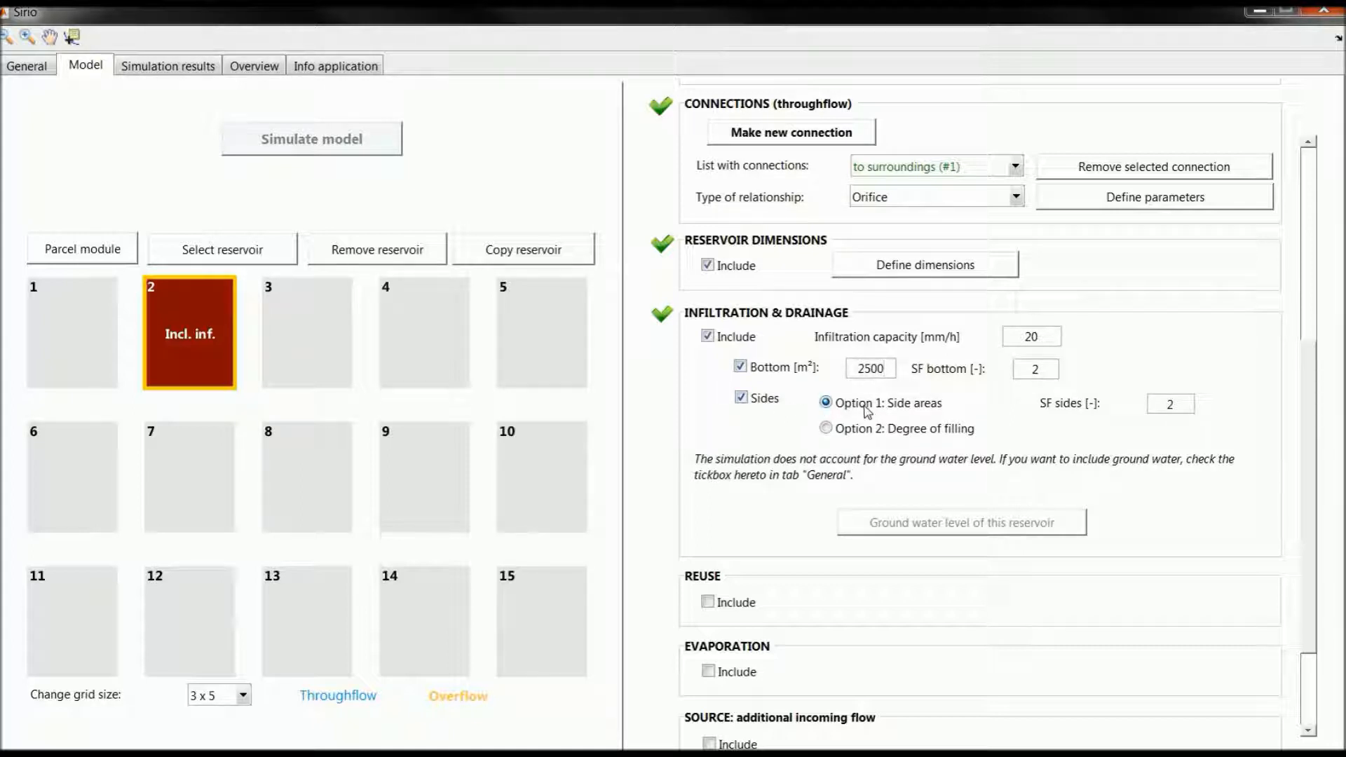
Step: Include reuse for the reservoir, varying per day, with 140000 l/day for each day from Monday to Friday
left_click_drag(1309, 413, 1296, 520)
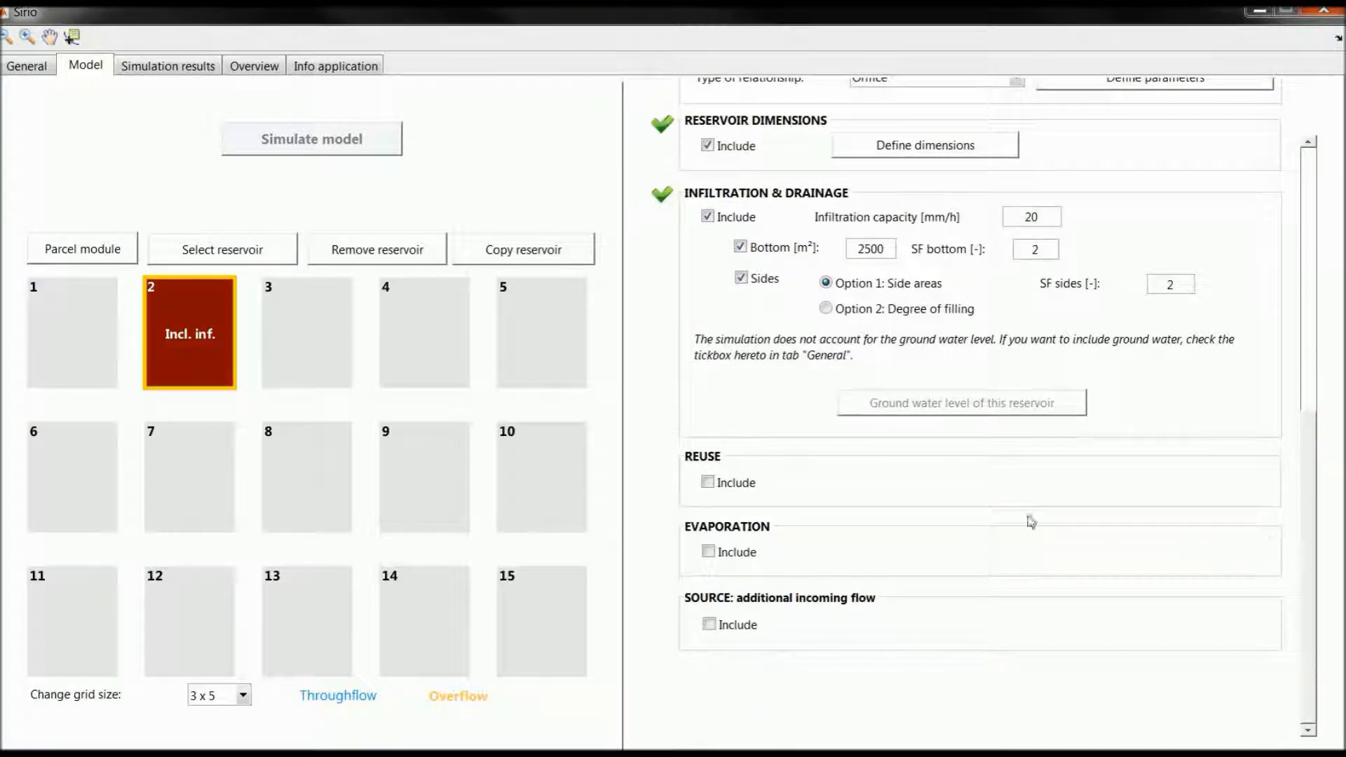
left_click(735, 485)
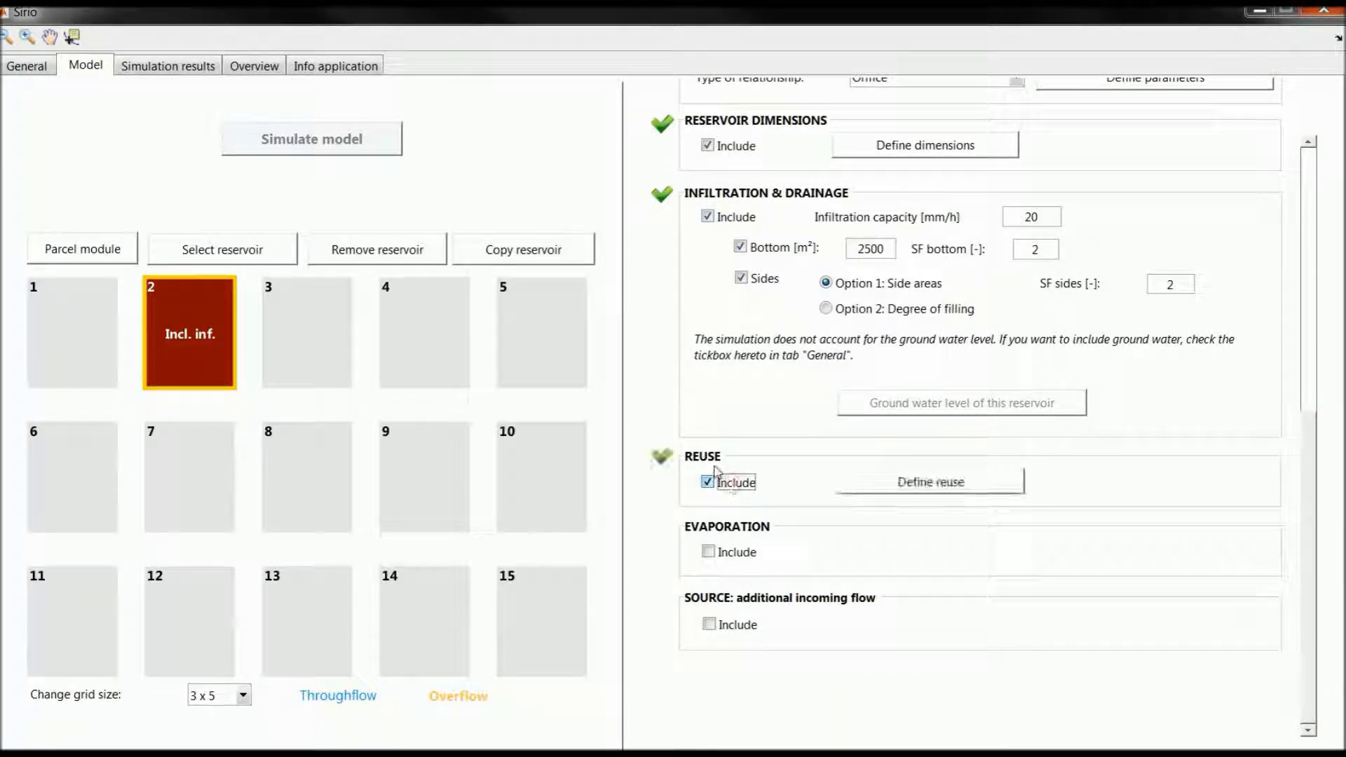
left_click(934, 493)
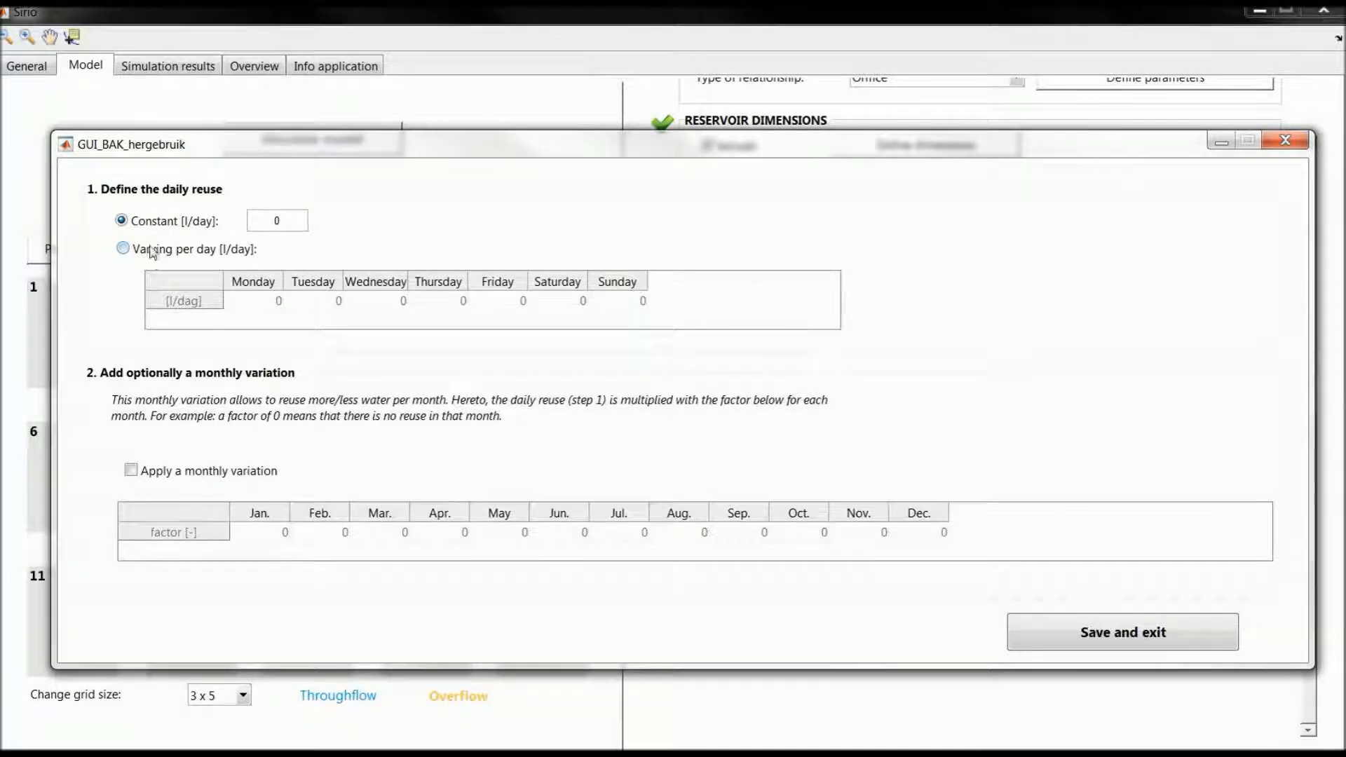
left_click(153, 257)
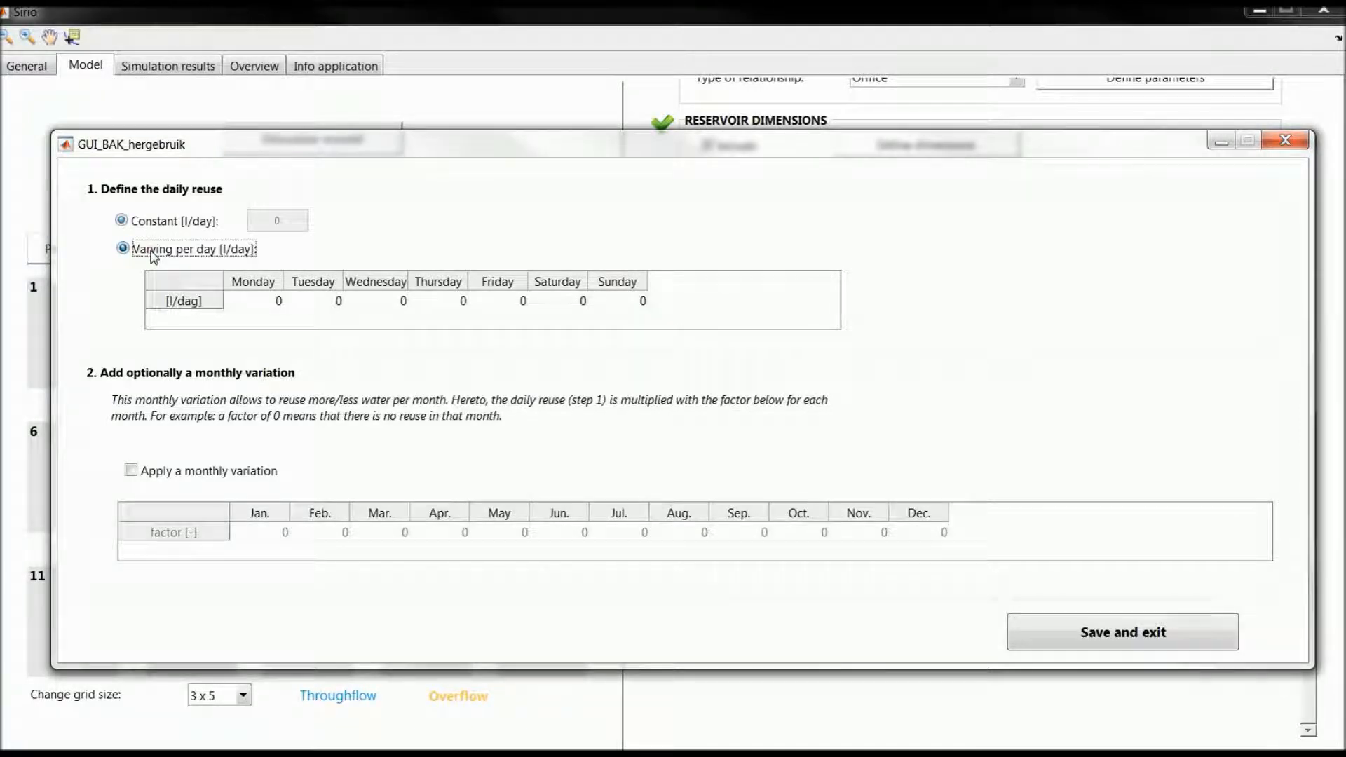
double_click(274, 305)
type("140")
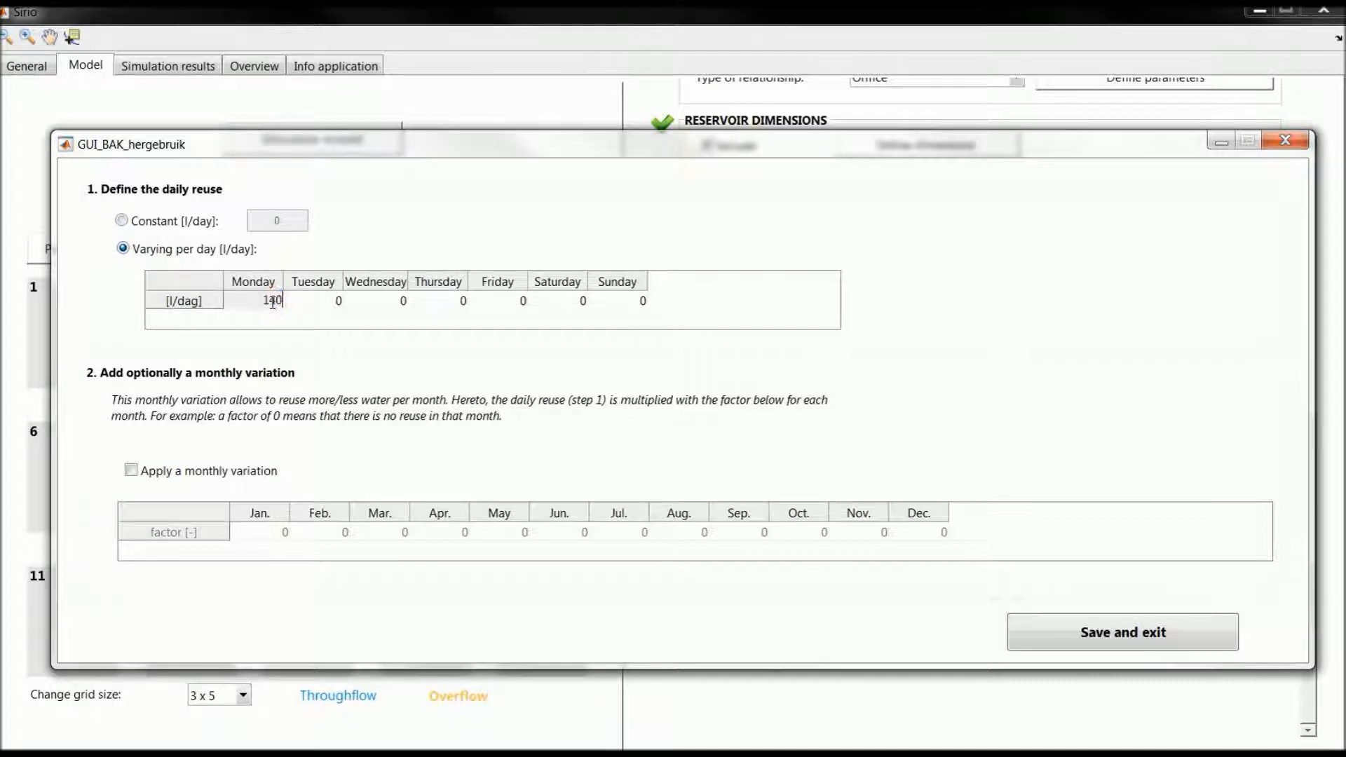
type("000")
key("Tab")
type("140000")
key("Tab")
type("140000")
key("Tab")
type("140000")
key("Tab")
type("140")
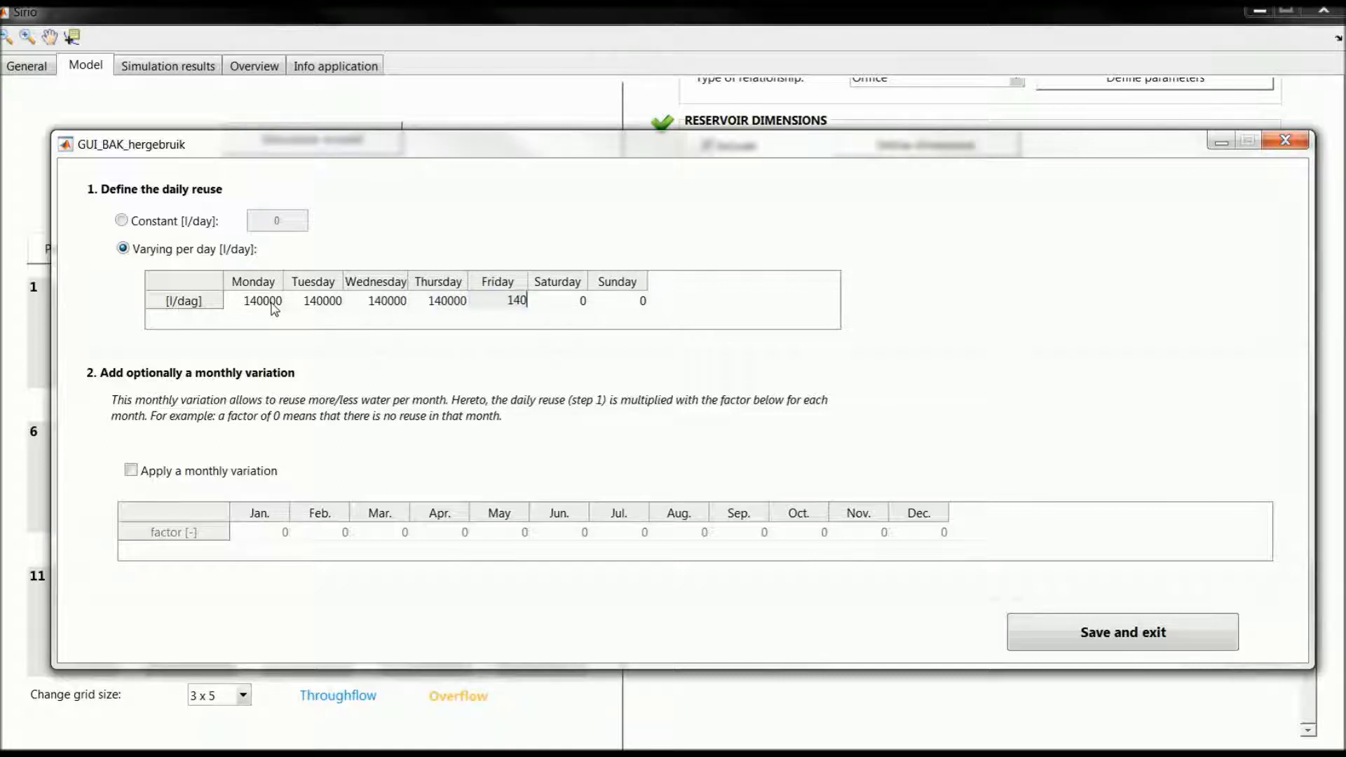
type("000")
key("Tab")
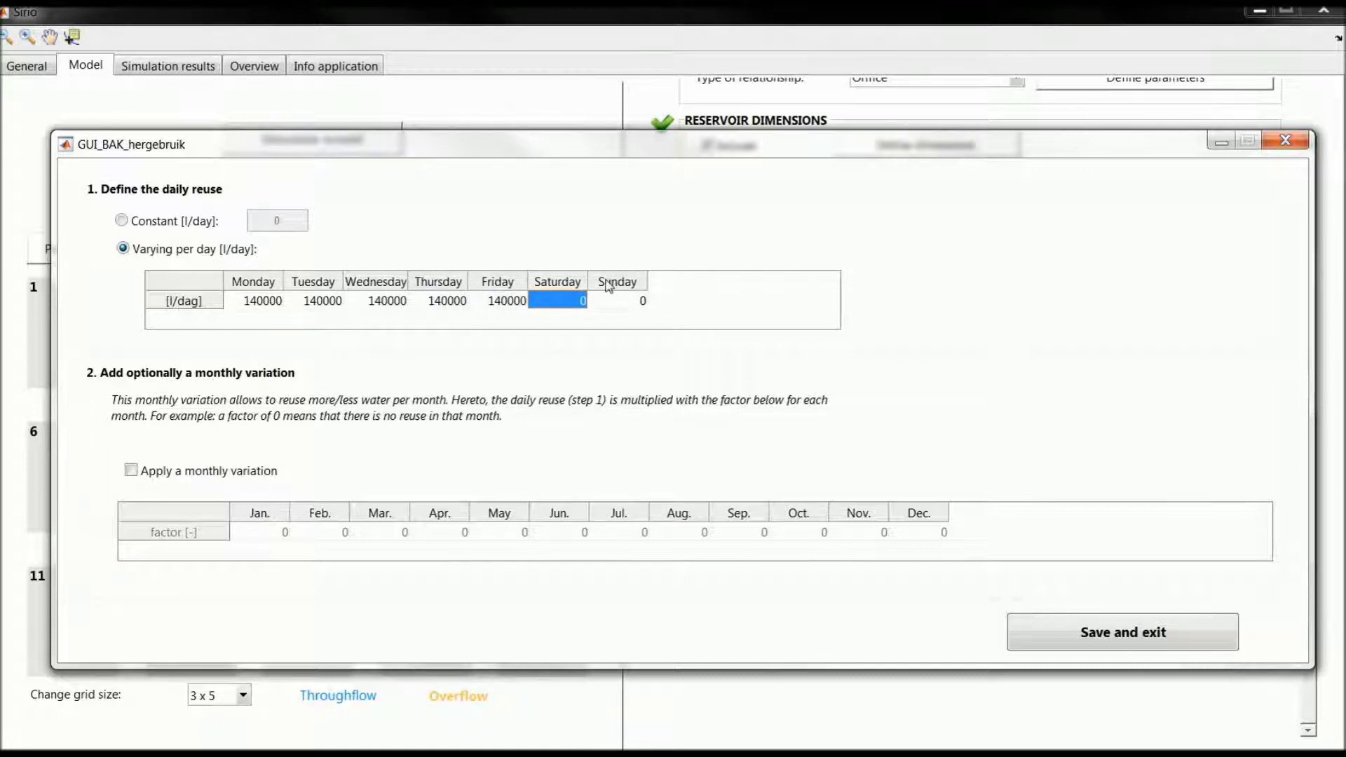
Step: Apply a monthly reuse variation with factor 1 for every month except July, kept at 0, and save the reuse definition
left_click(228, 475)
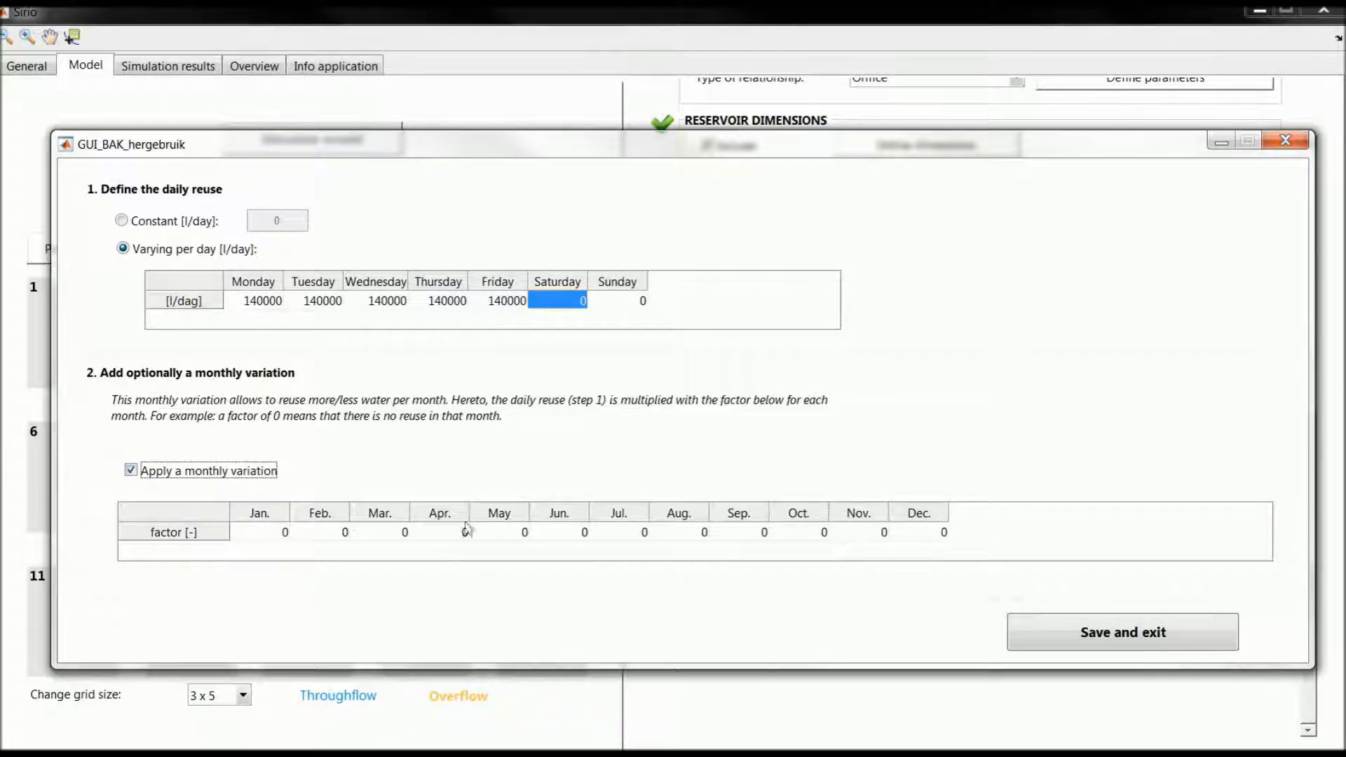
left_click(281, 533)
type("1")
left_click(331, 537)
type("1\t1\t1\t1\t1\t\t1\t1")
key("Tab")
type("1")
key("Tab")
type("1")
key("Tab")
type("1")
key("Tab")
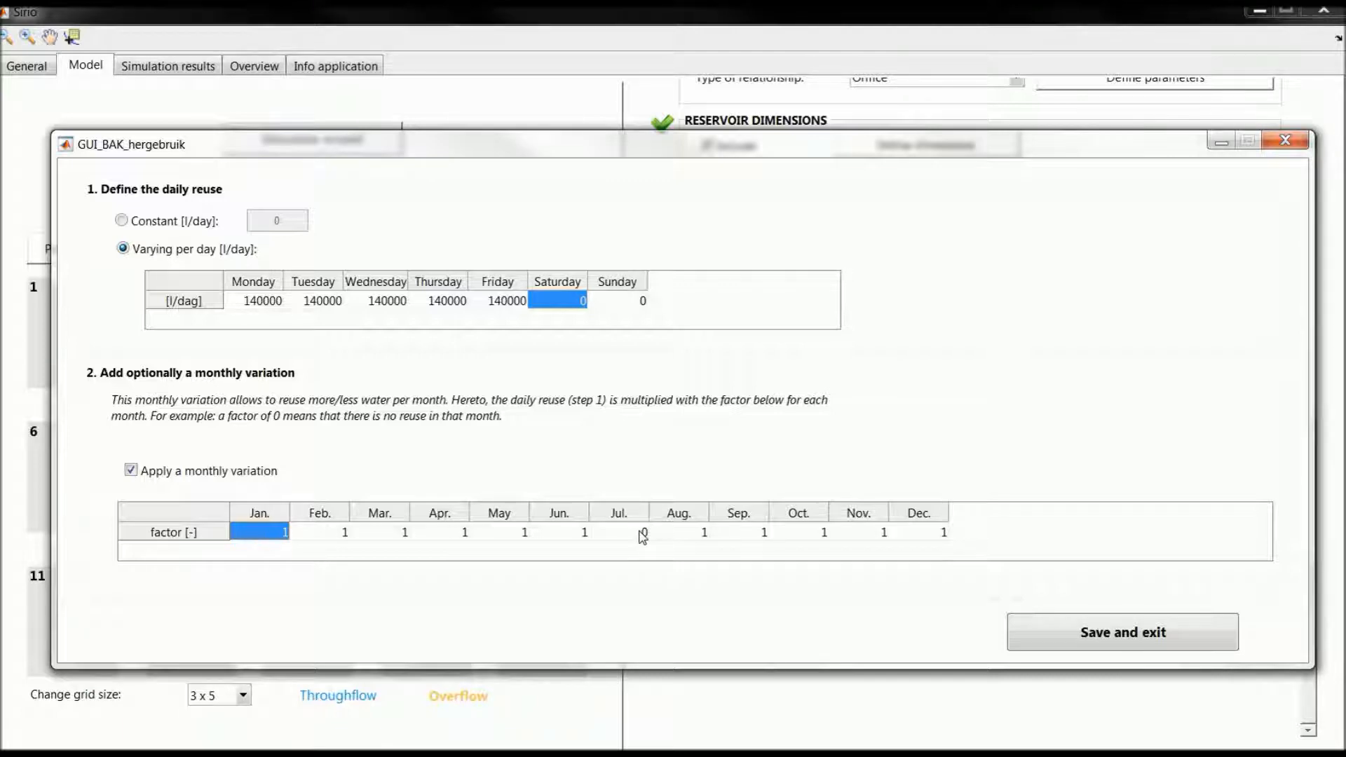
left_click(1076, 638)
Step: Include evaporation for the reservoir and let Sirio calculate the evaporation area
left_click(735, 554)
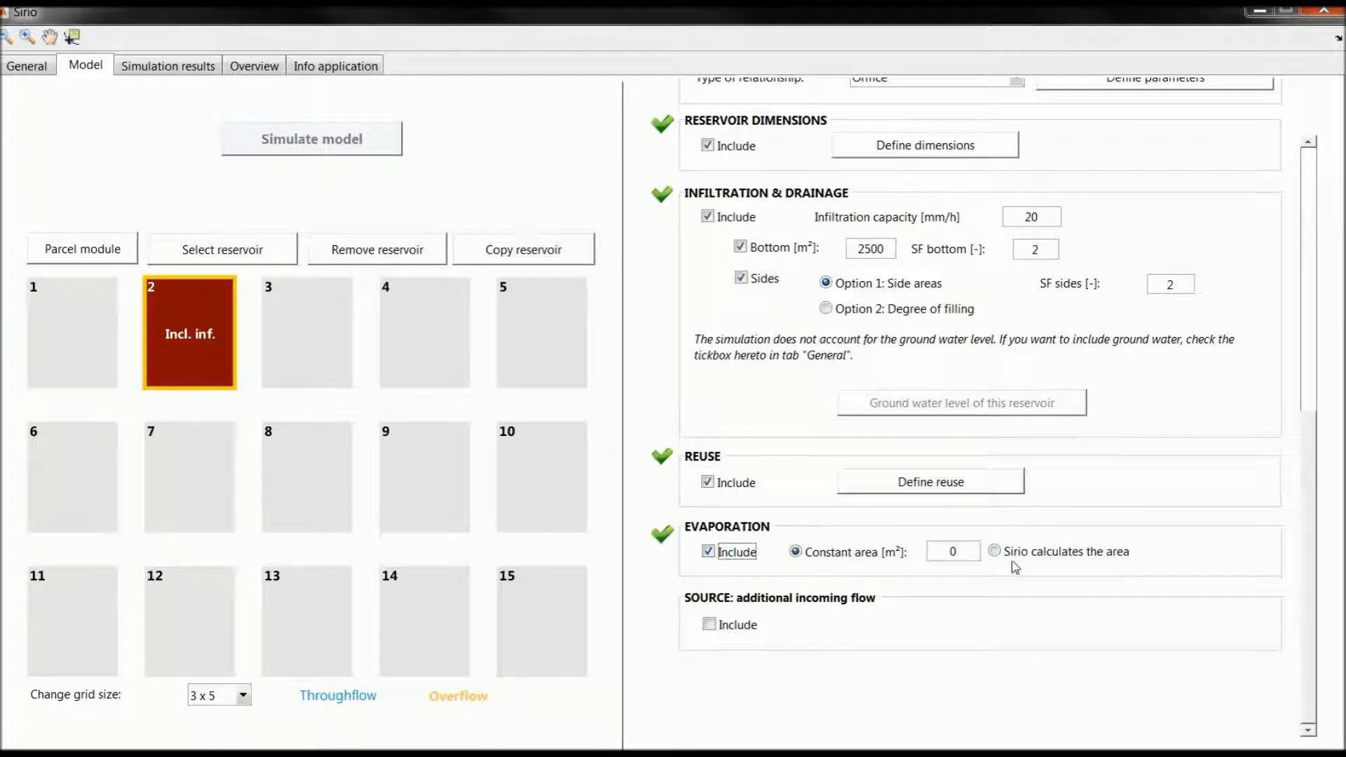
left_click(1056, 561)
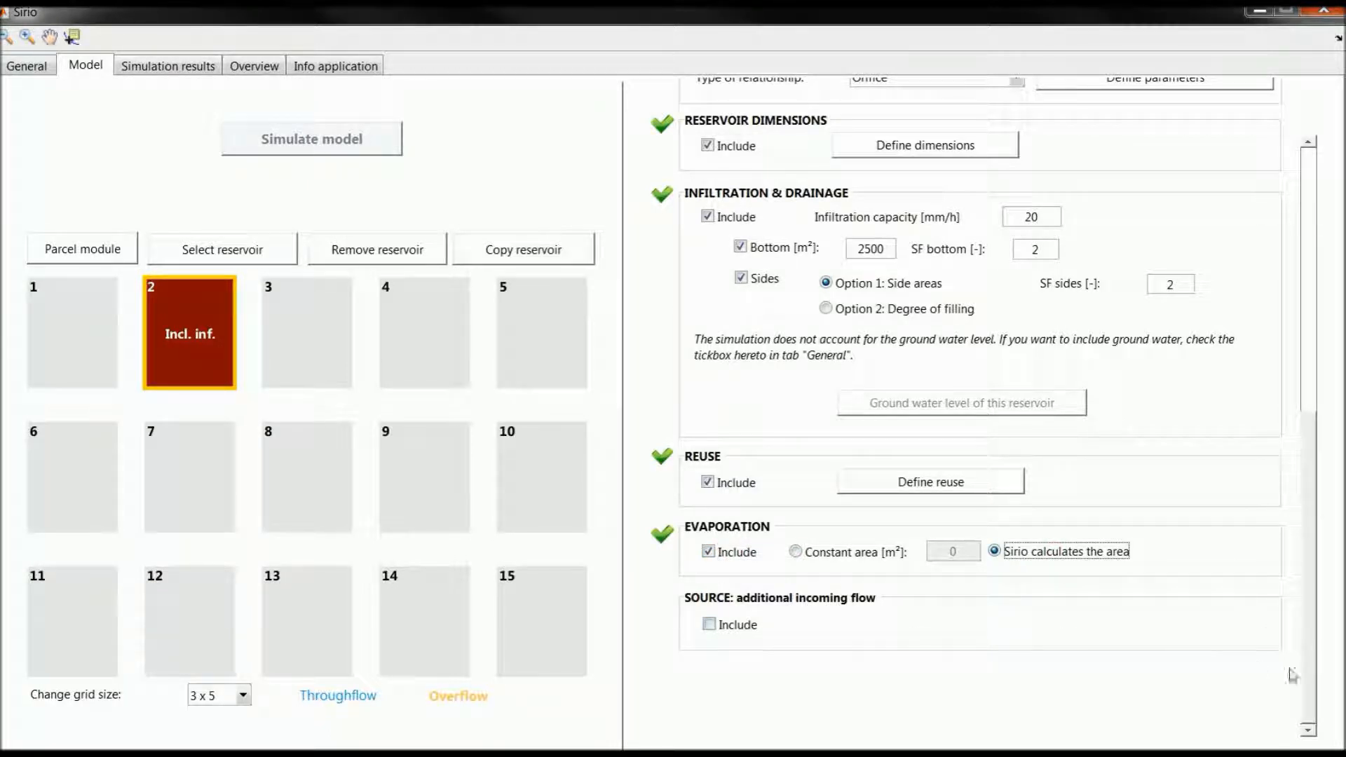
Step: Change the reservoir's overflow level to 2.36 m AD, update its capacity accordingly, and acknowledge the warning
left_click_drag(1311, 680, 1325, 386)
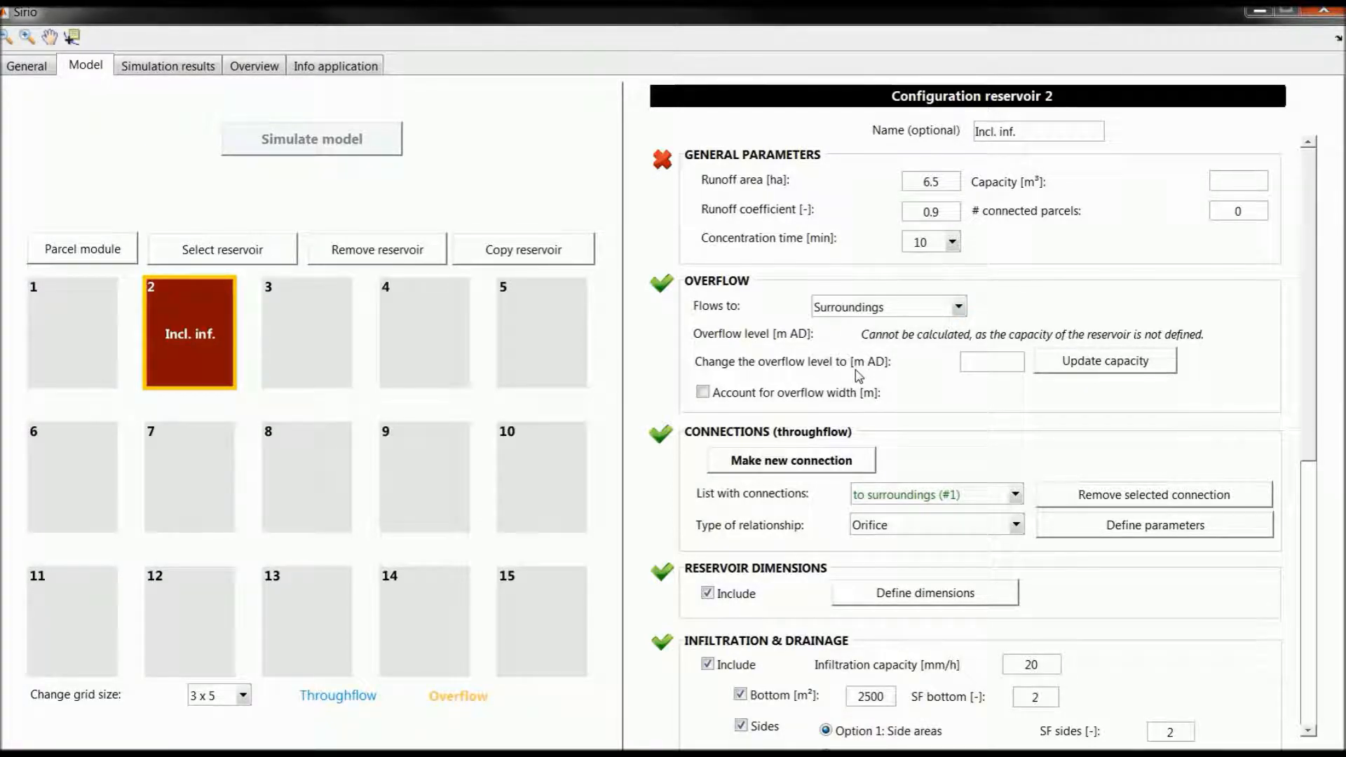
left_click(983, 361)
type("2.36")
left_click(1094, 374)
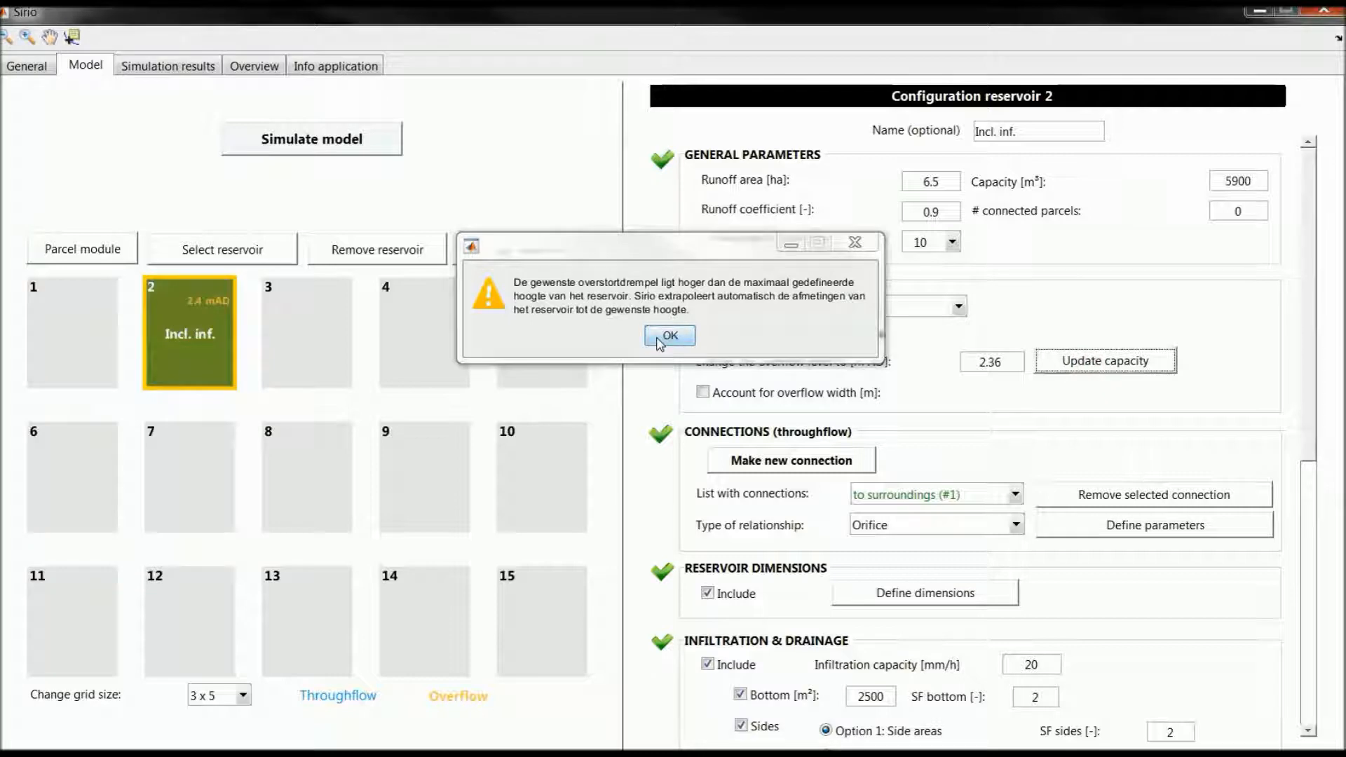
left_click(660, 338)
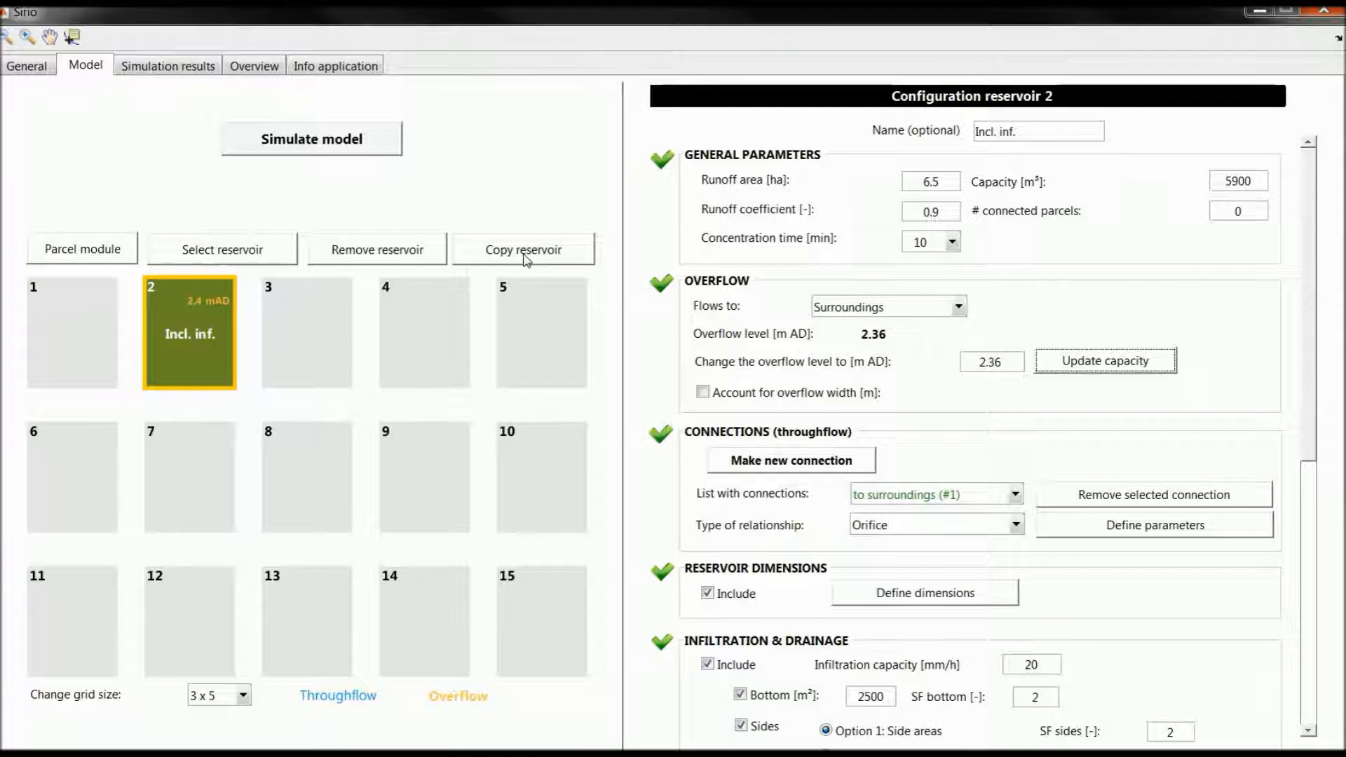
Step: Copy reservoir 2 to grid position 3
left_click(525, 258)
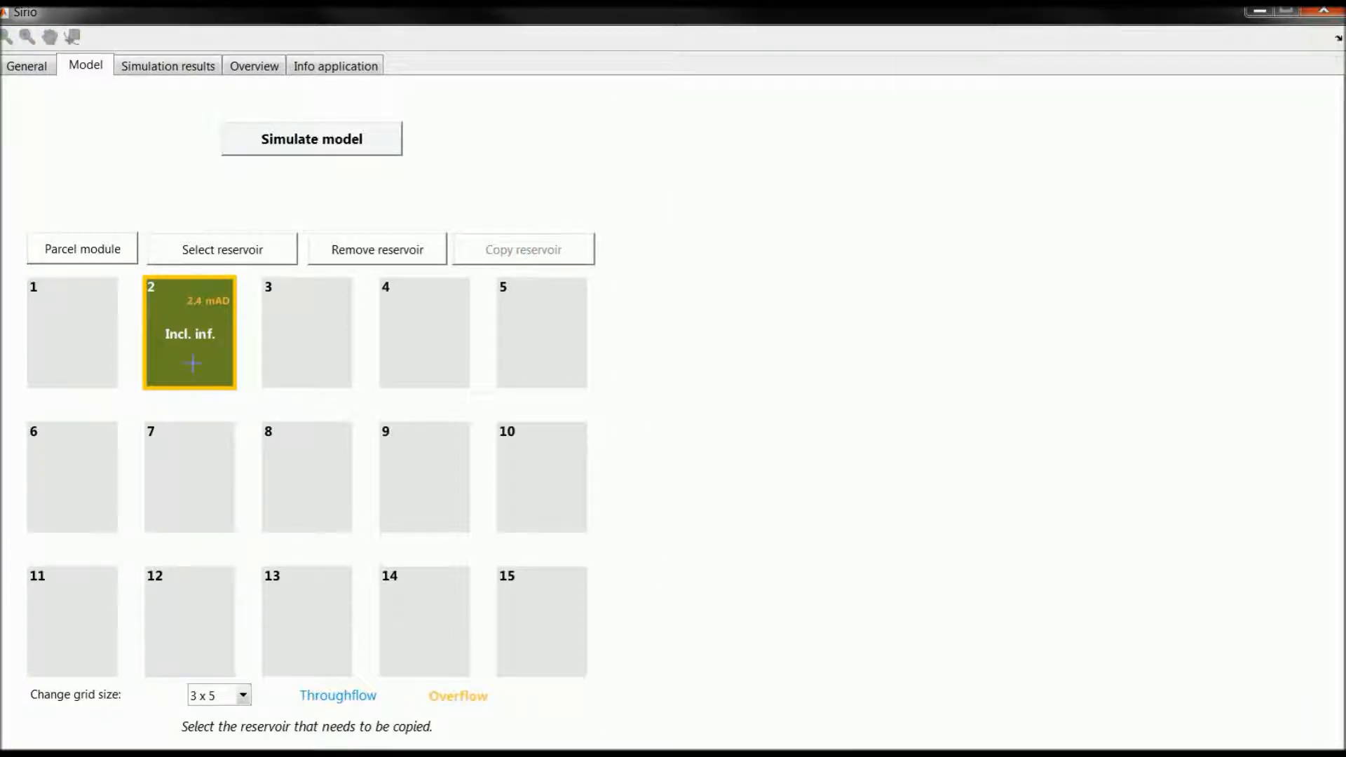
left_click(192, 363)
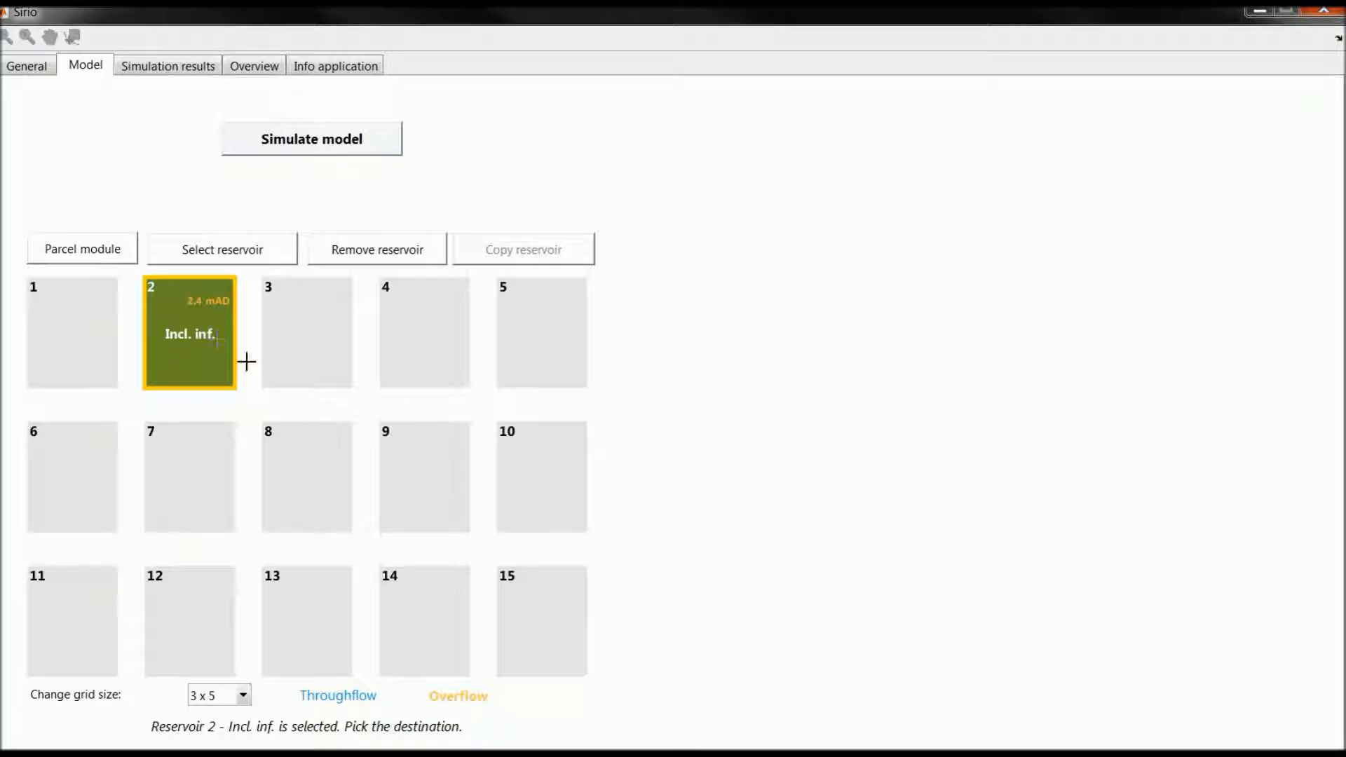
left_click(318, 357)
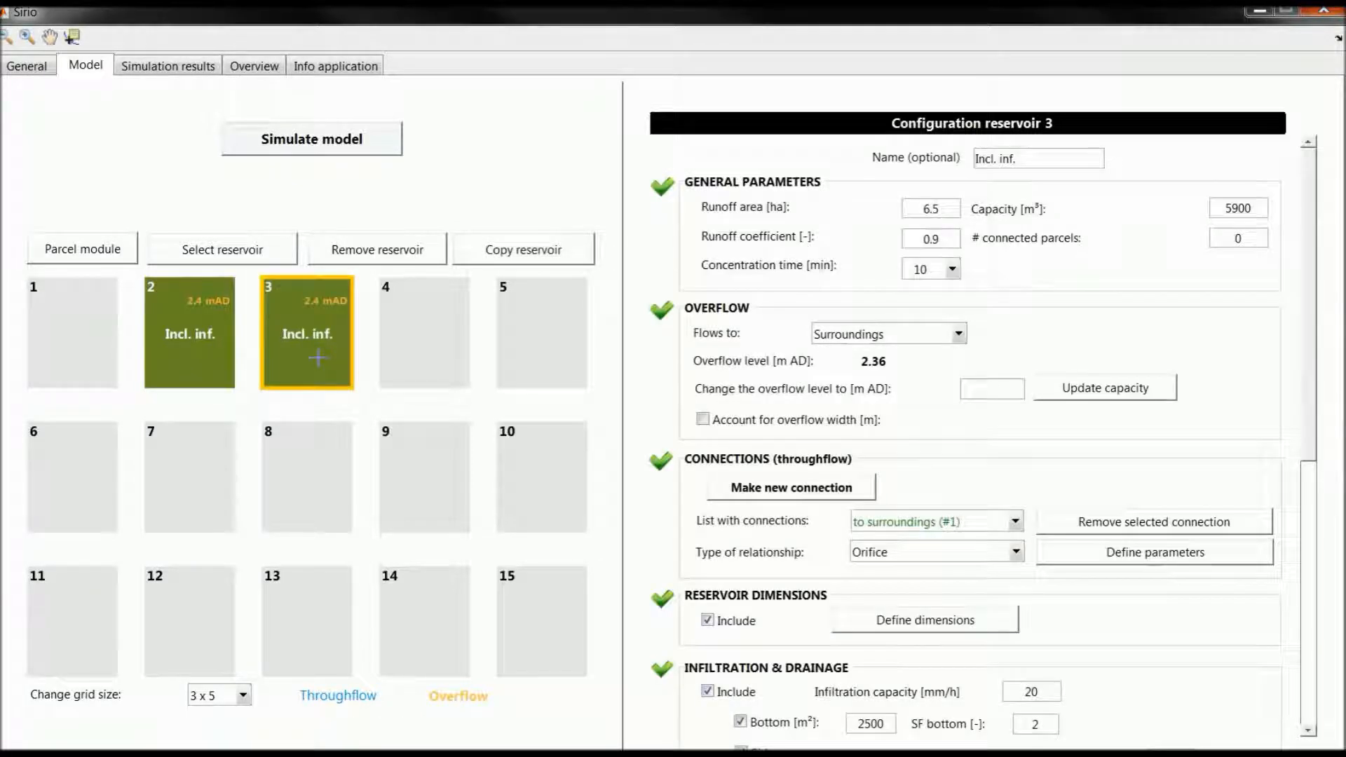
Step: Rename reservoir 3 to "Without inf."
left_click_drag(994, 160, 957, 149)
type("Without")
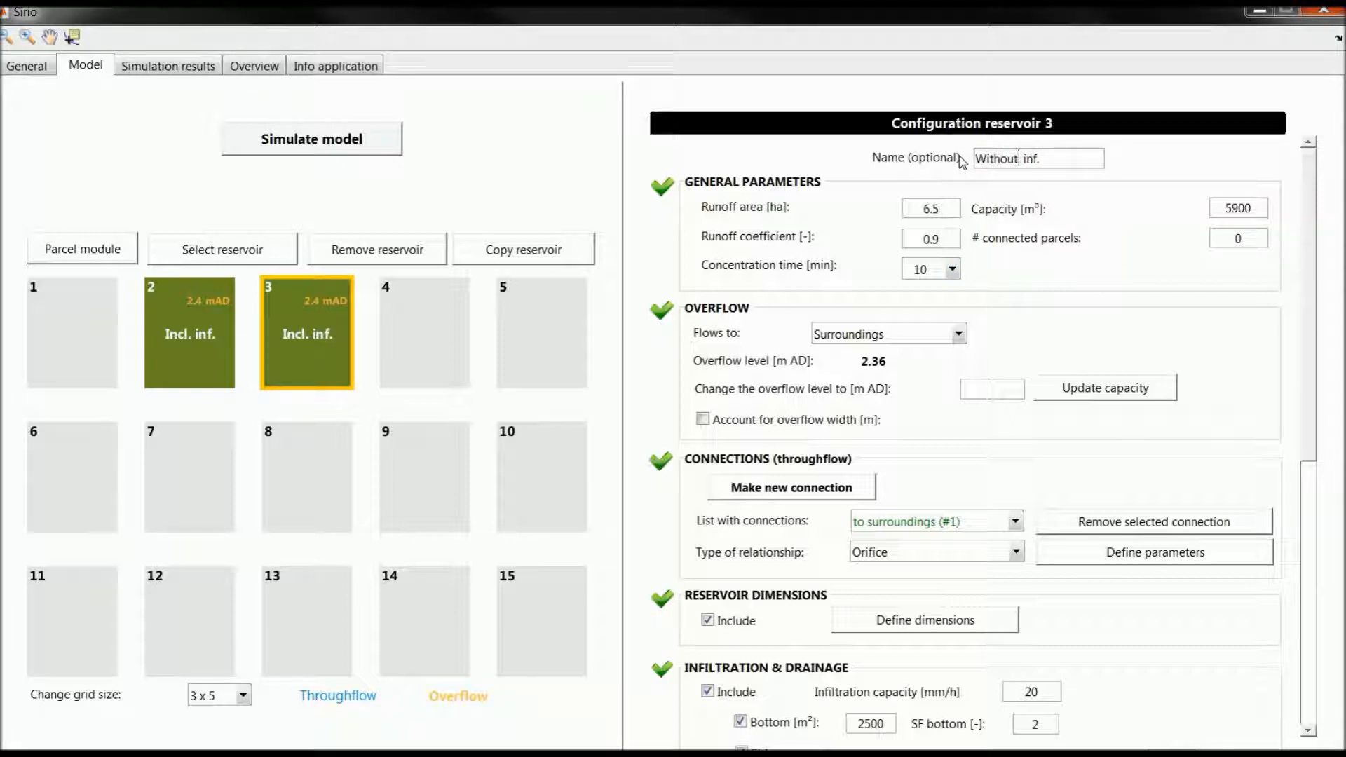
key("Return")
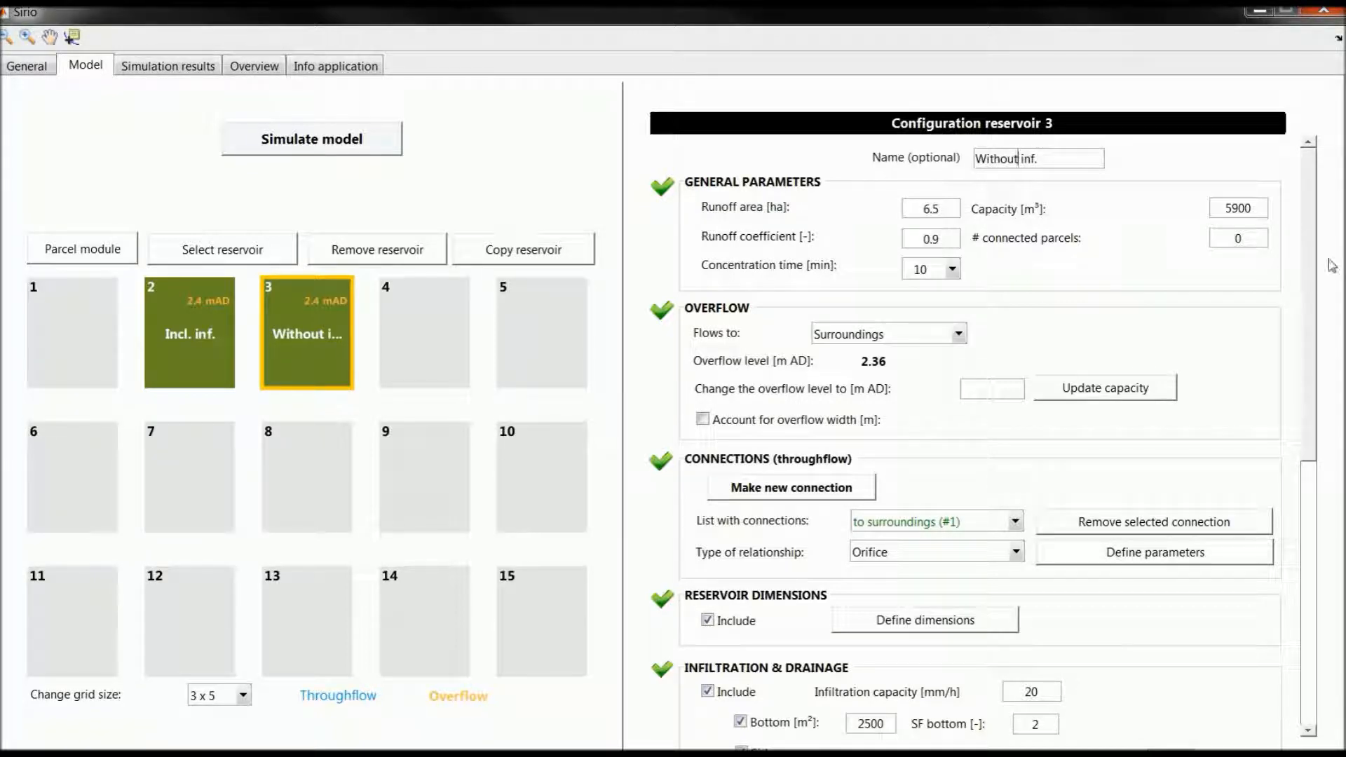
Step: Exclude infiltration and drainage from reservoir 3, and simulate the model, accepting to continue despite validation warnings
scroll(1310, 261, "down", 5)
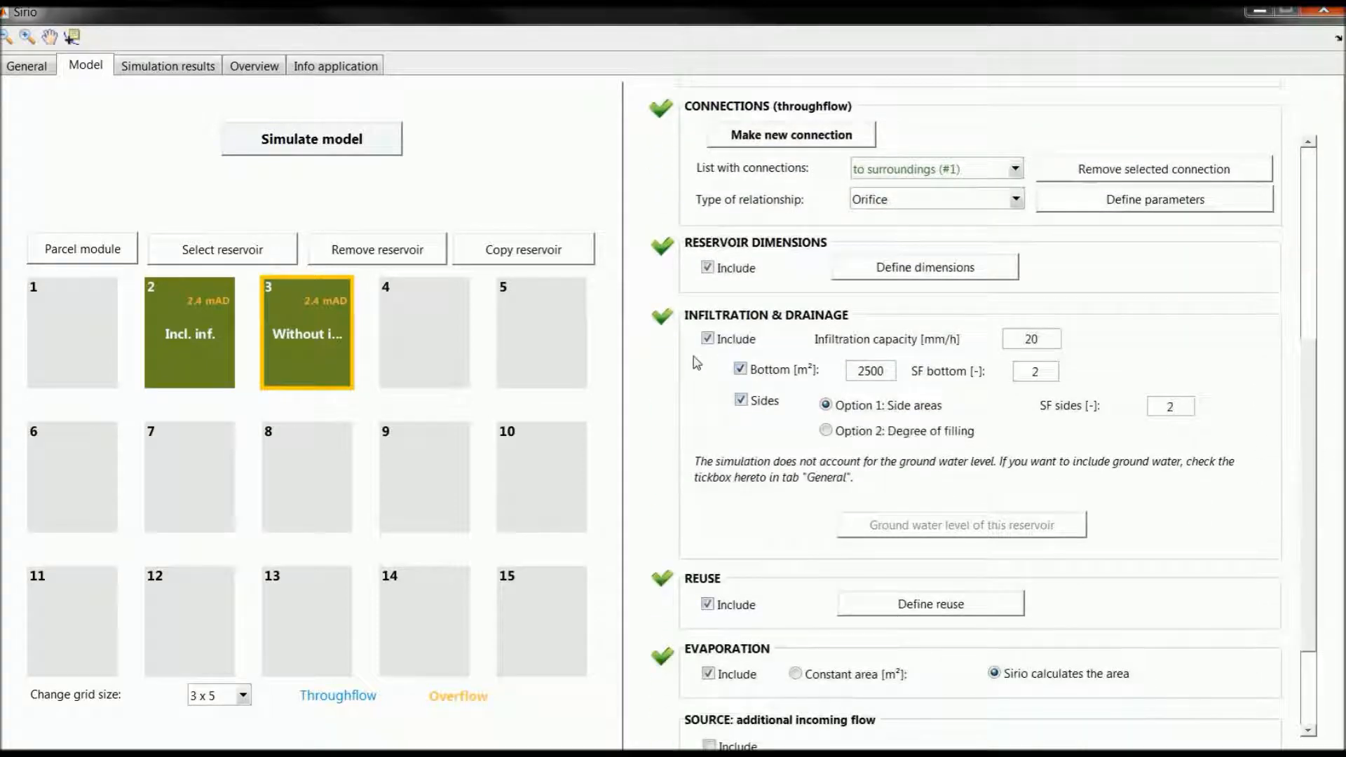
left_click(720, 341)
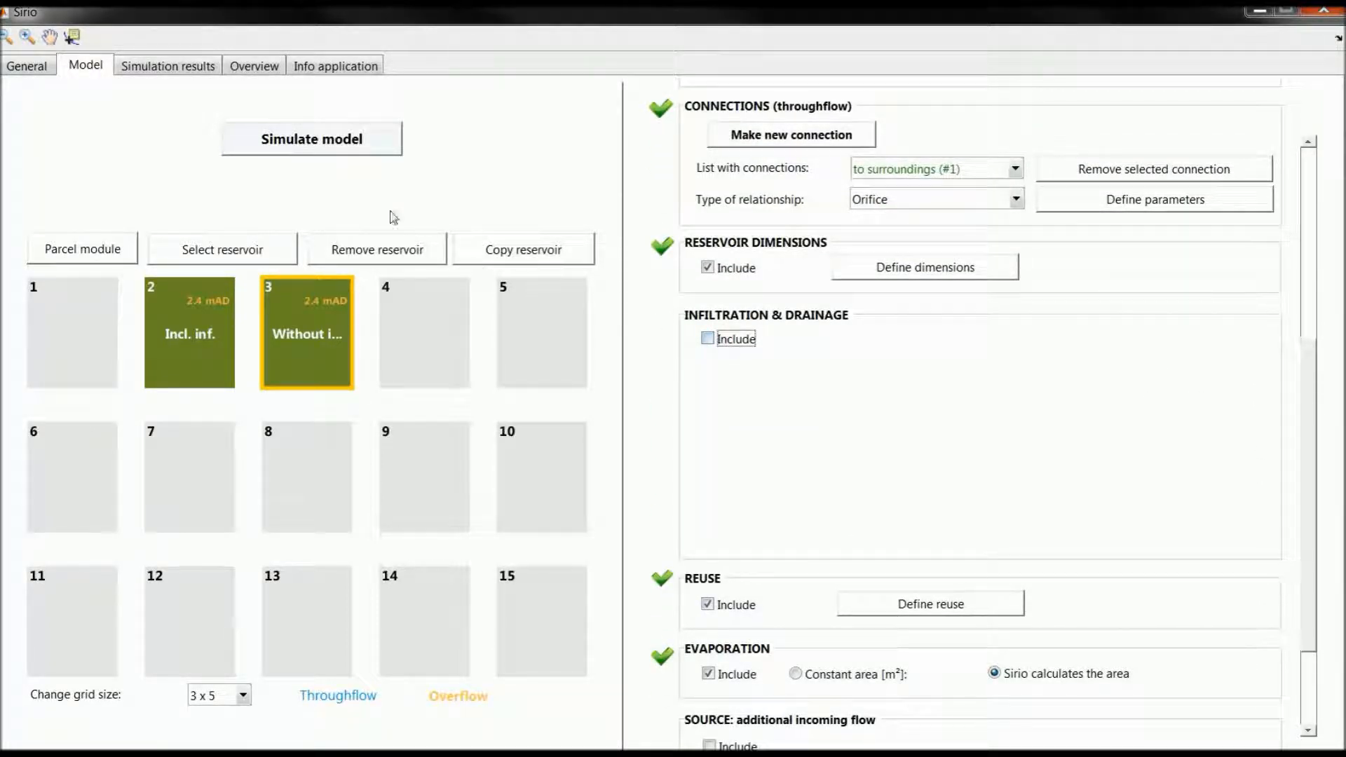
left_click(361, 150)
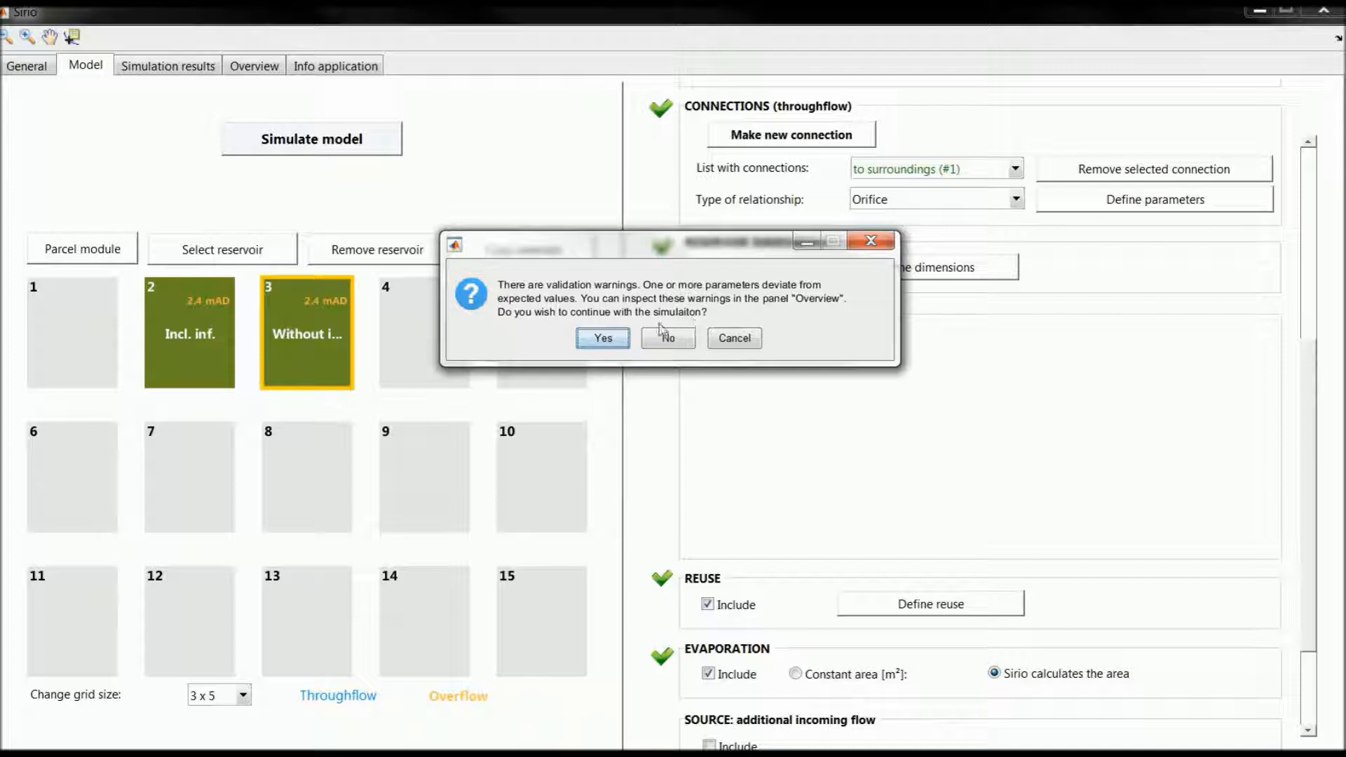
left_click(604, 339)
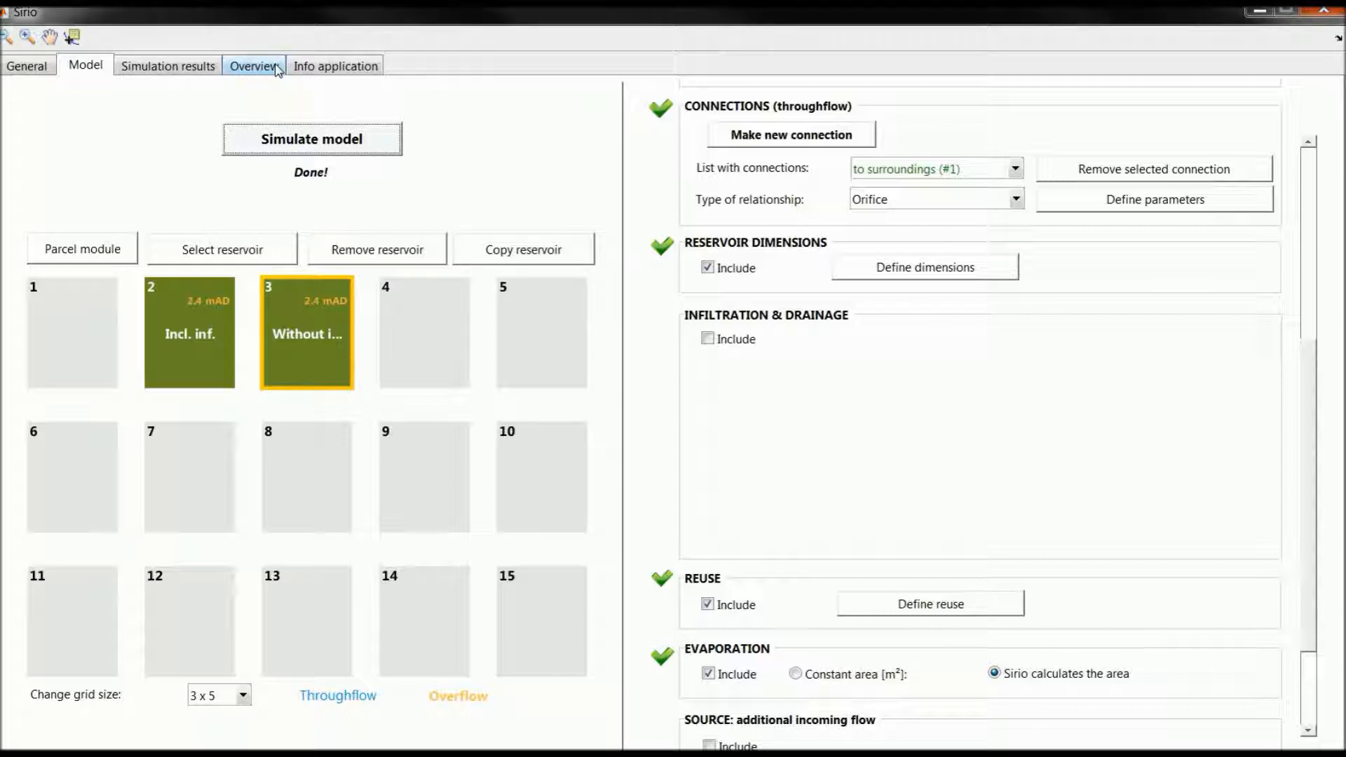
Step: Inspect the validation warning for reservoir 2's highlighted capacity in the overview of model parameters
left_click(276, 69)
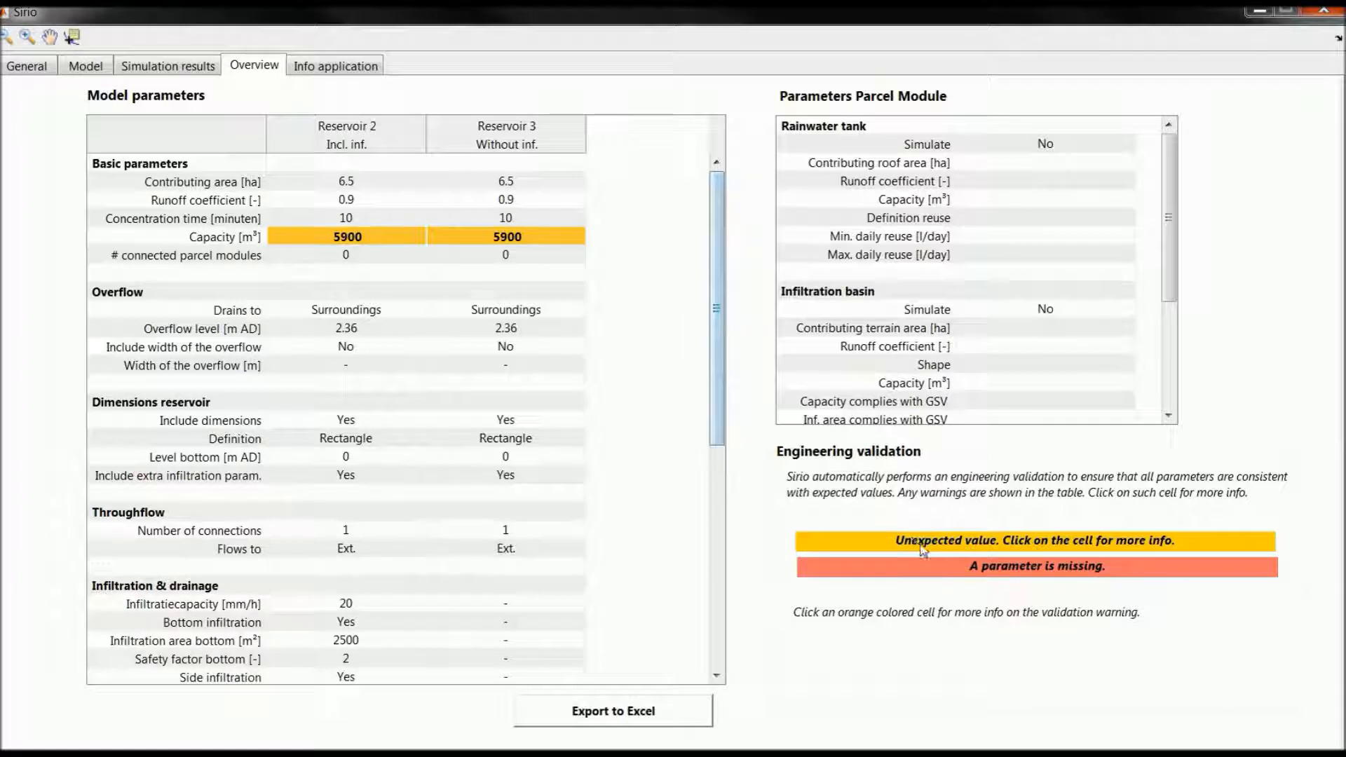
left_click(397, 240)
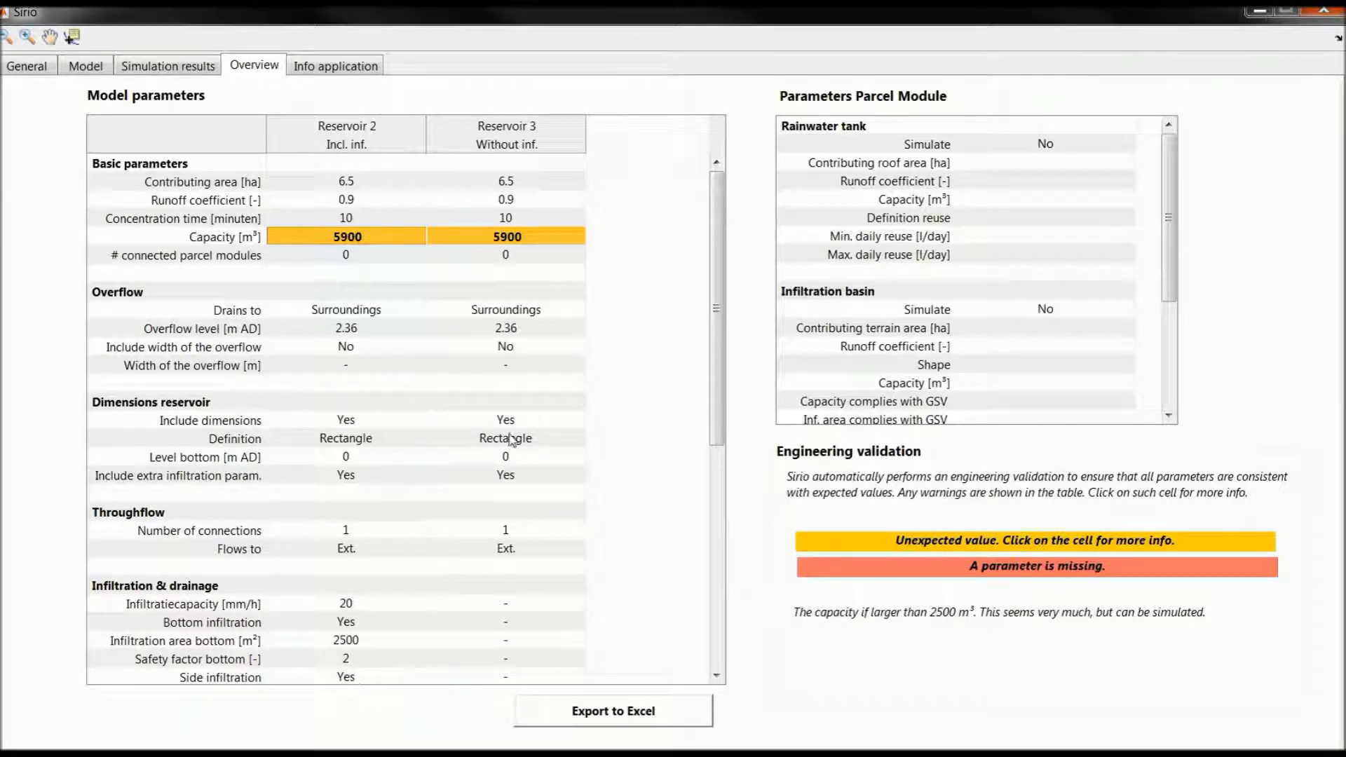
left_click(386, 240)
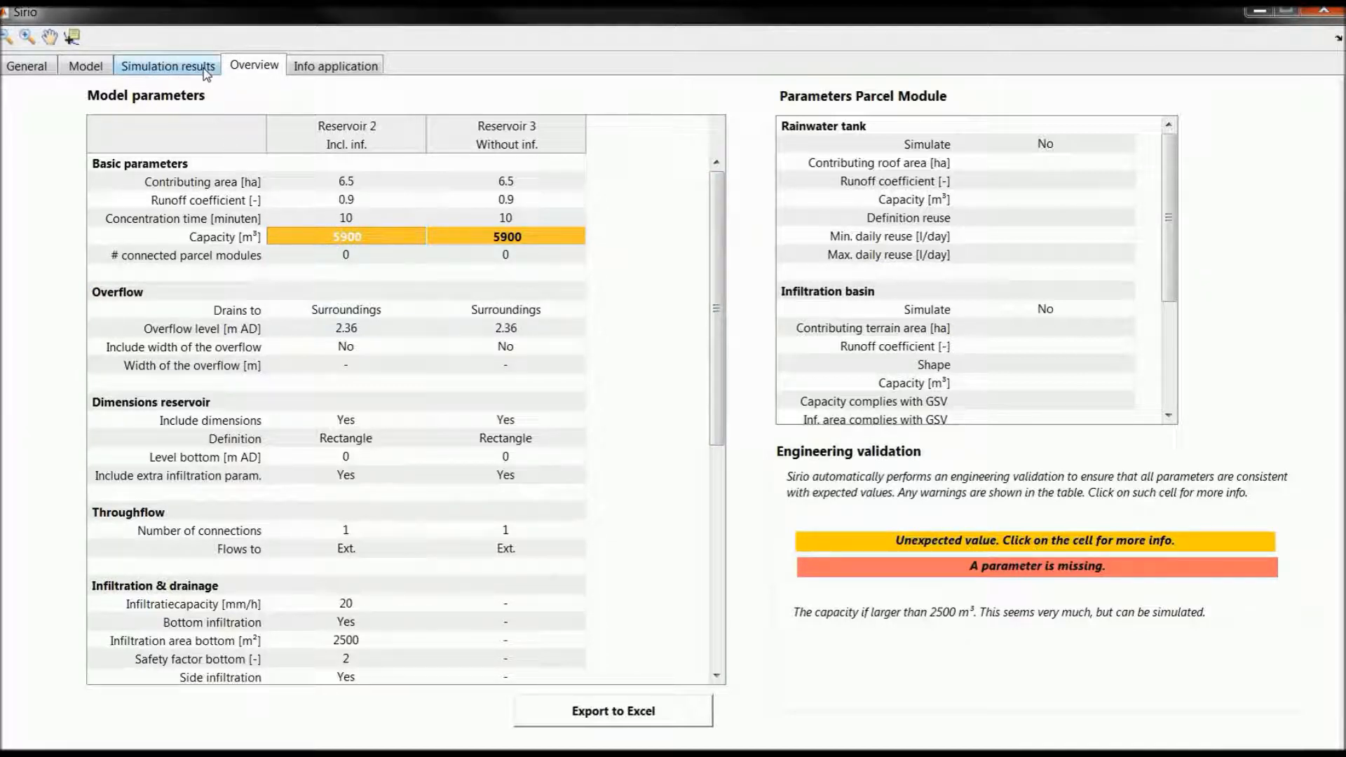
Step: Show the simulation's mass balance and collapse the Total, Rainwater tank and Infiltration basin columns to compare reservoirs 2 and 3
left_click(206, 73)
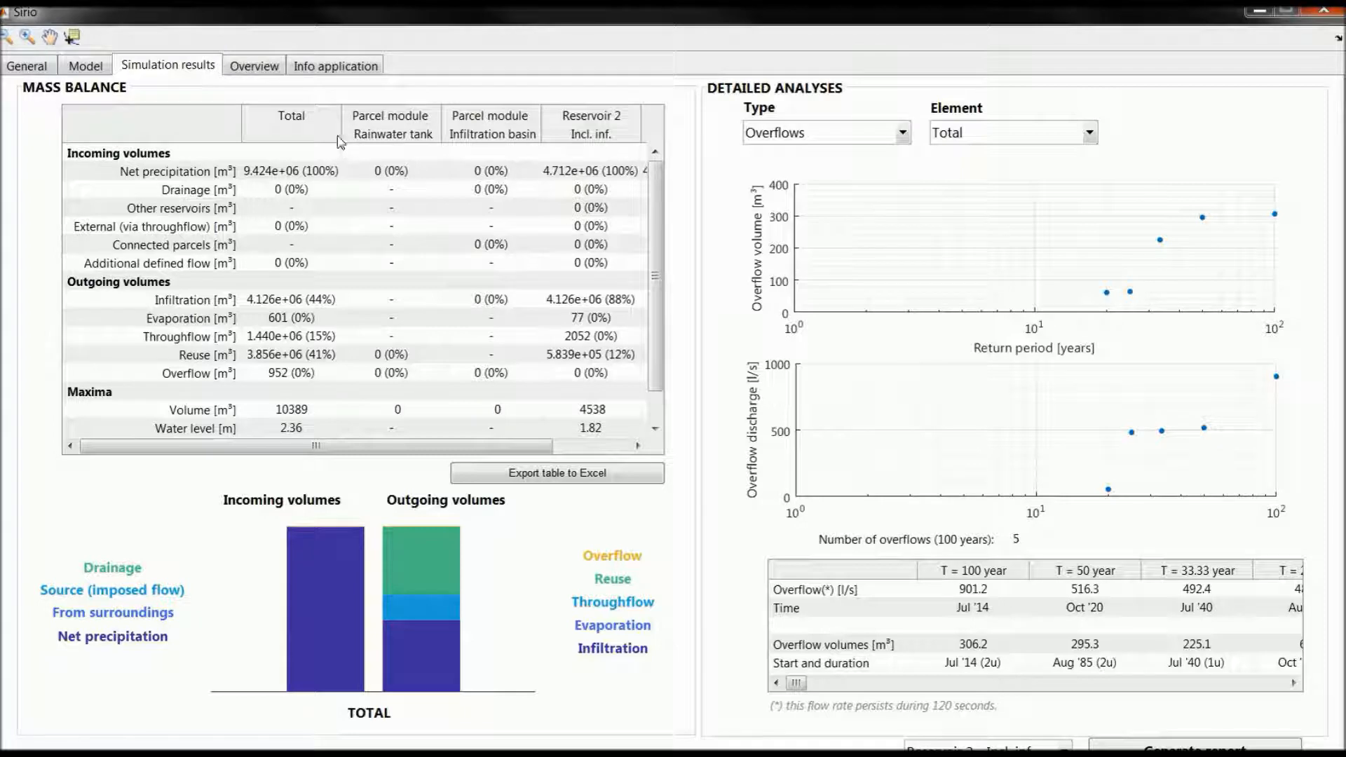
left_click_drag(341, 132, 254, 132)
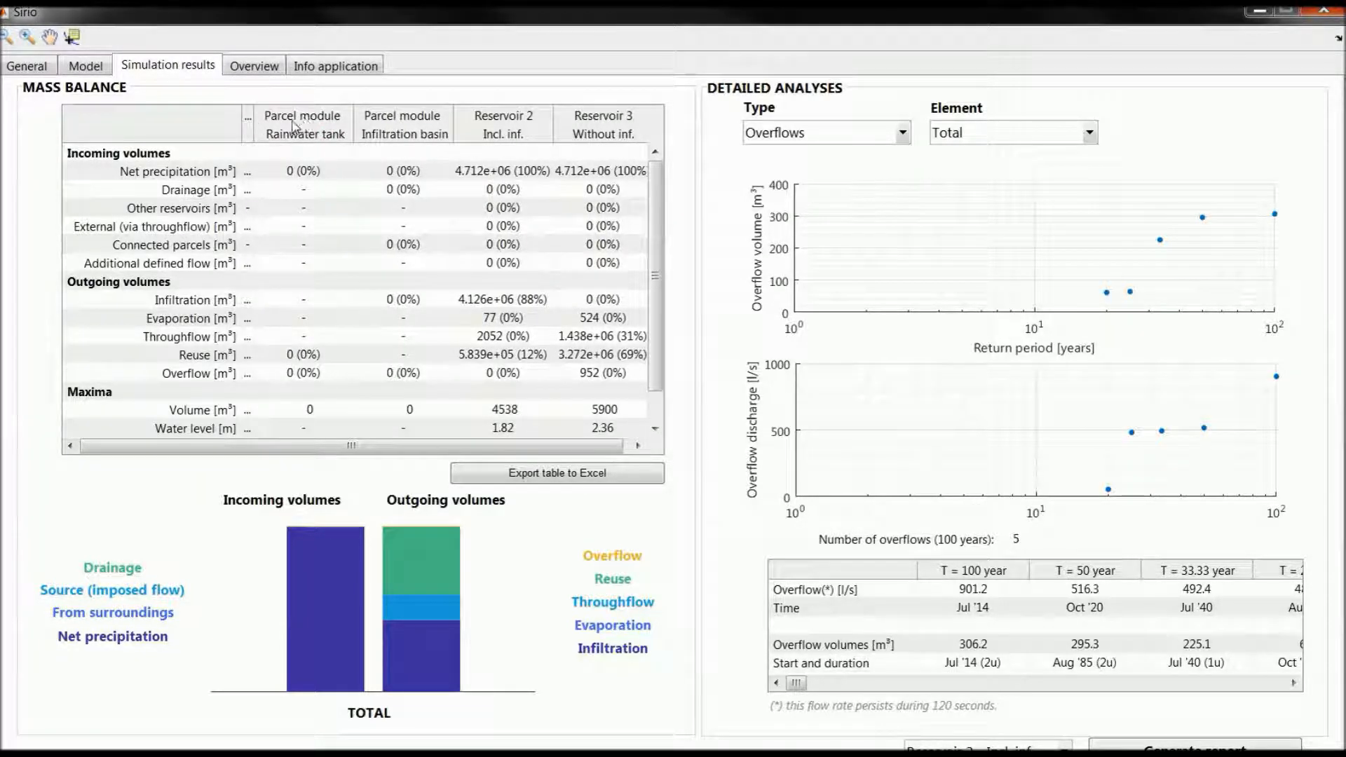
left_click_drag(353, 130, 279, 139)
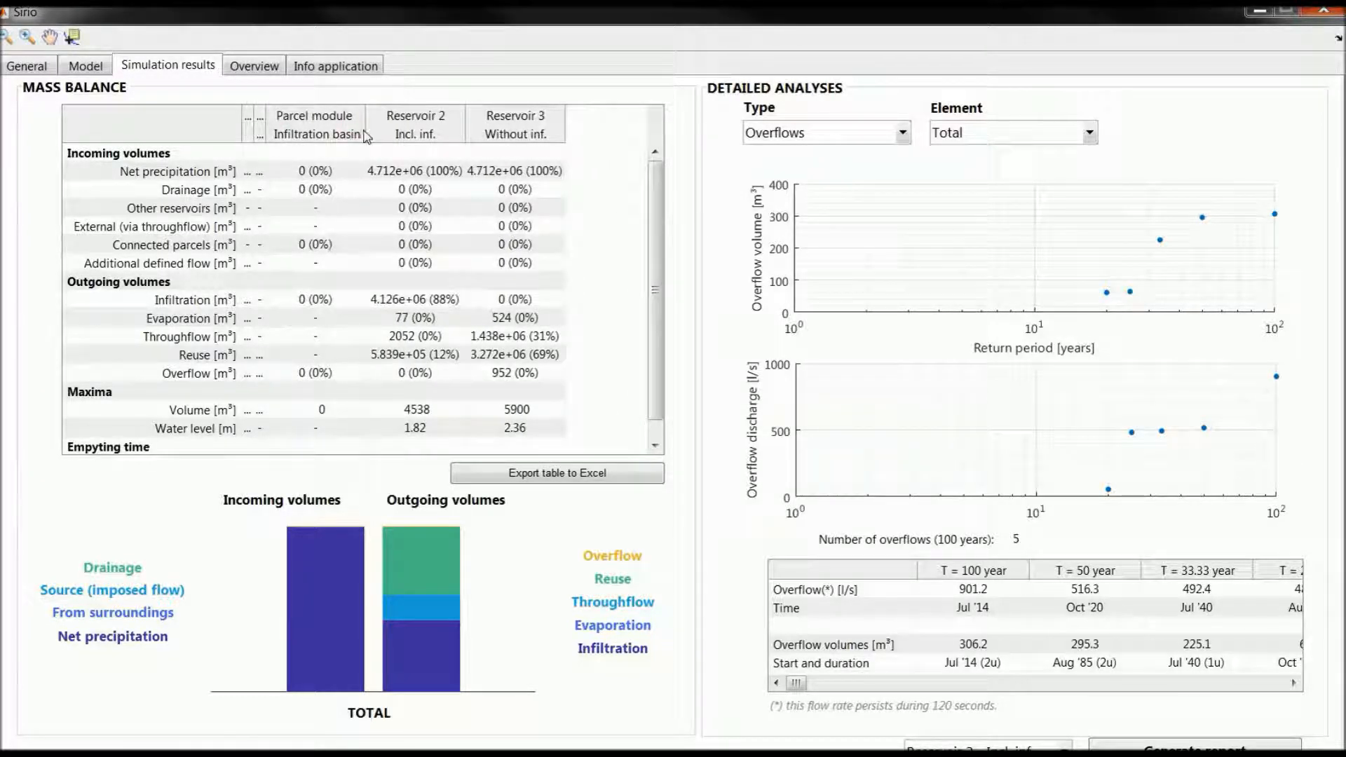
left_click_drag(365, 132, 265, 131)
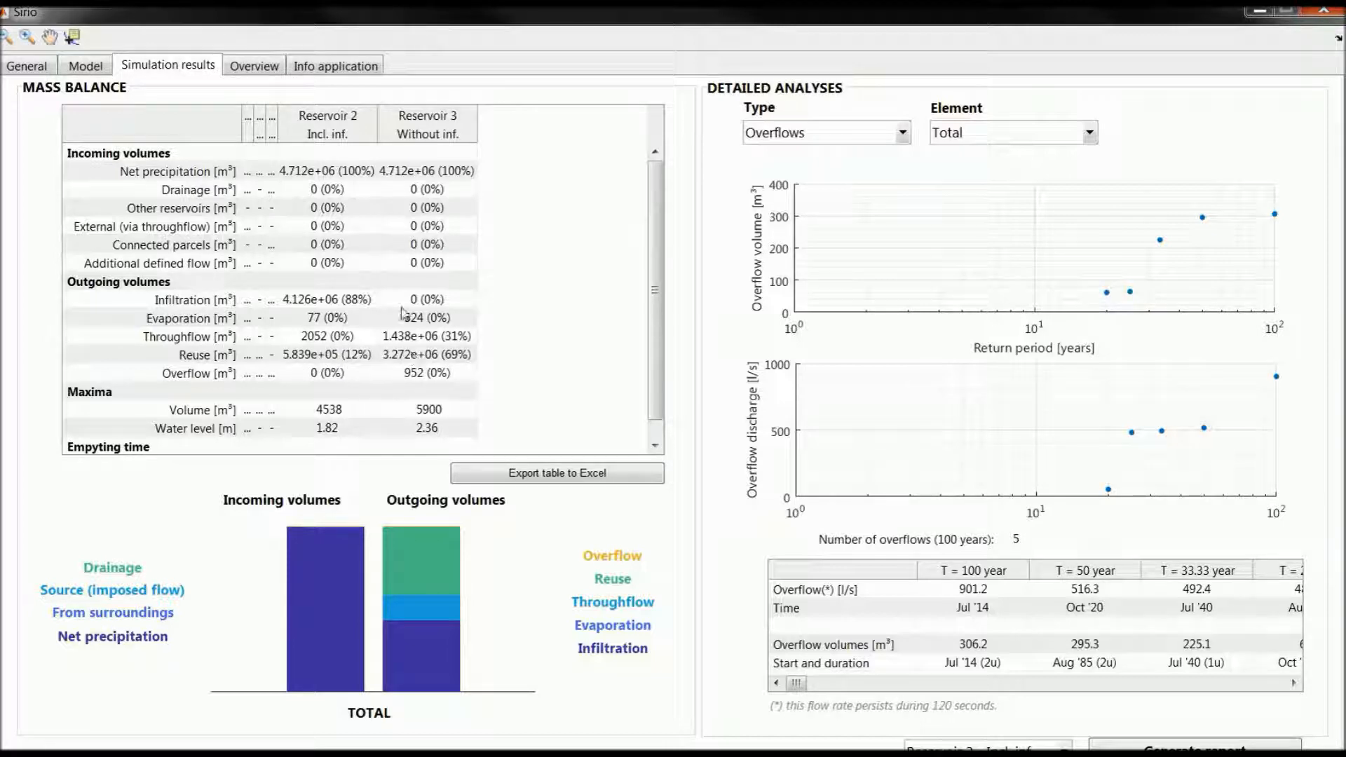
Step: Examine the overflows analysis for reservoir 2 and for reservoir 3
left_click(985, 135)
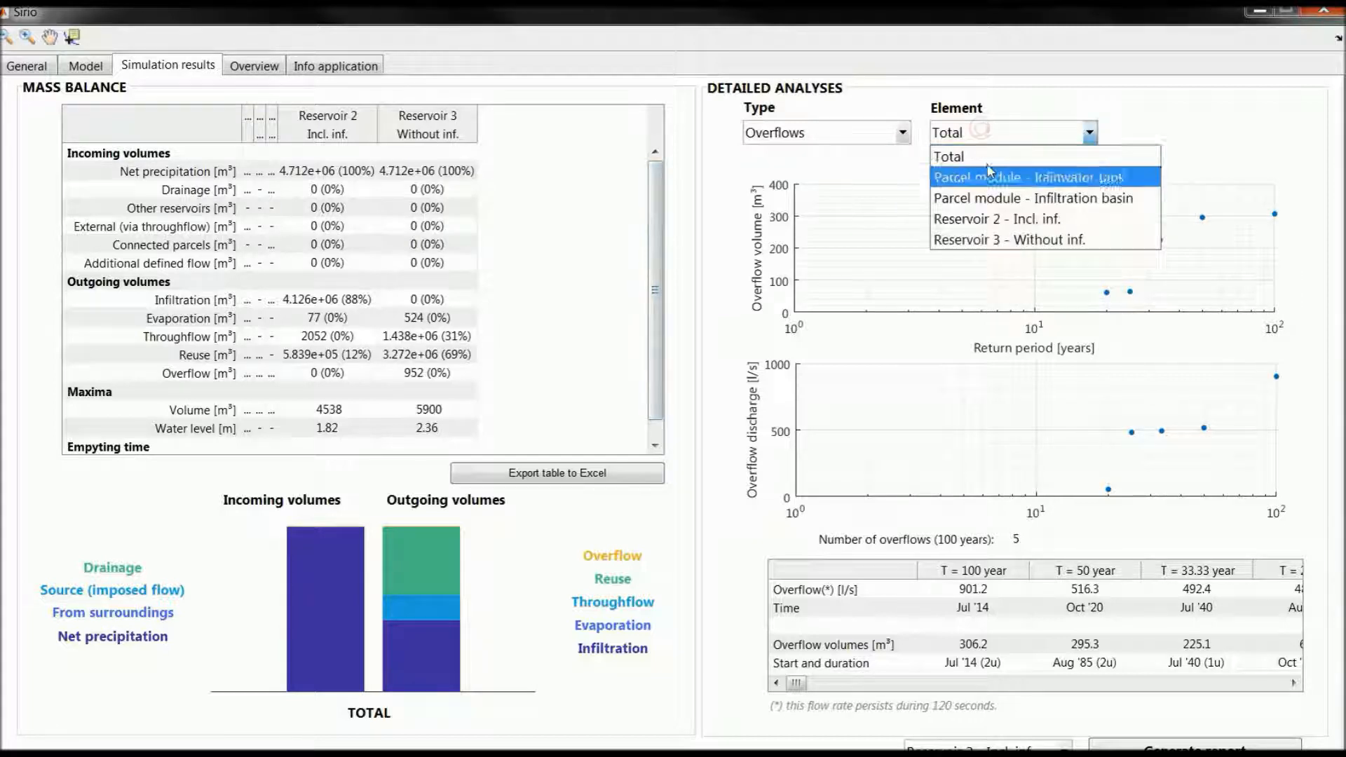
left_click(1001, 219)
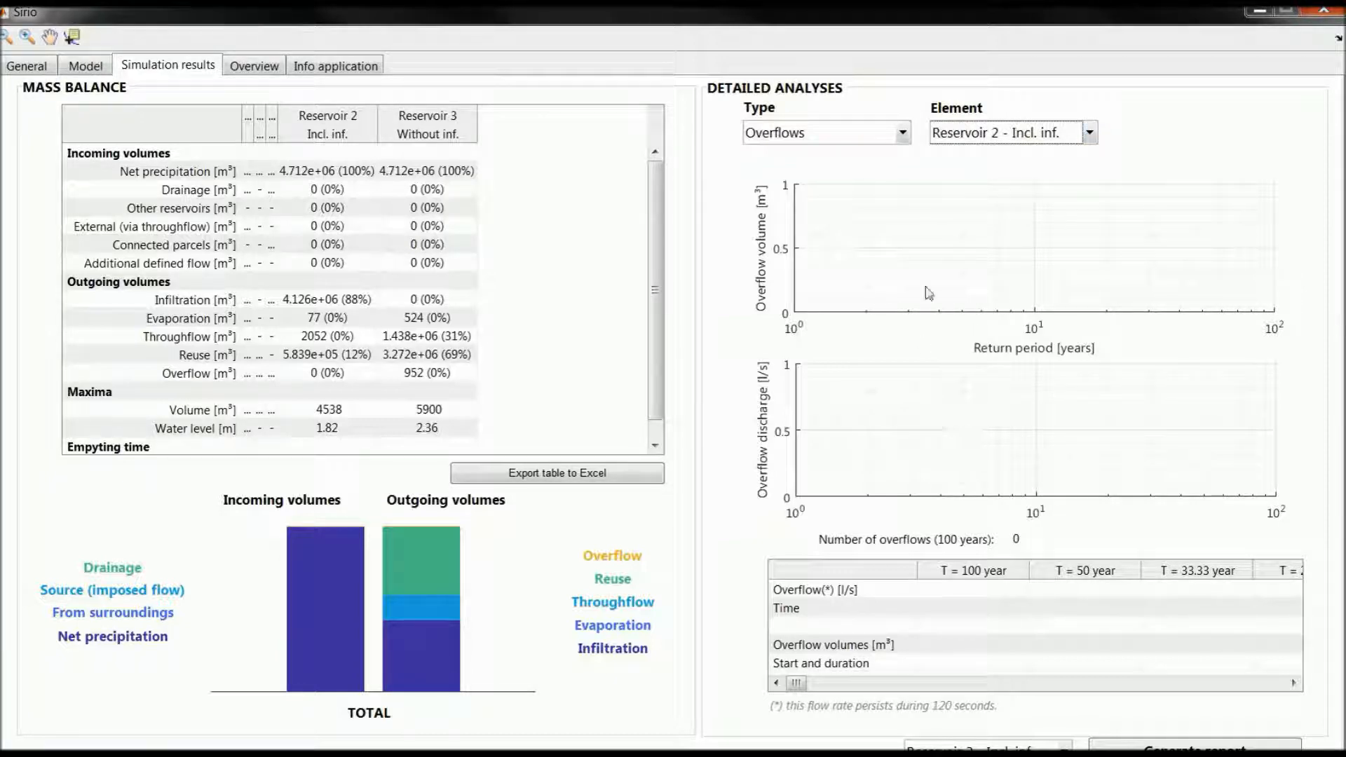
left_click(1006, 137)
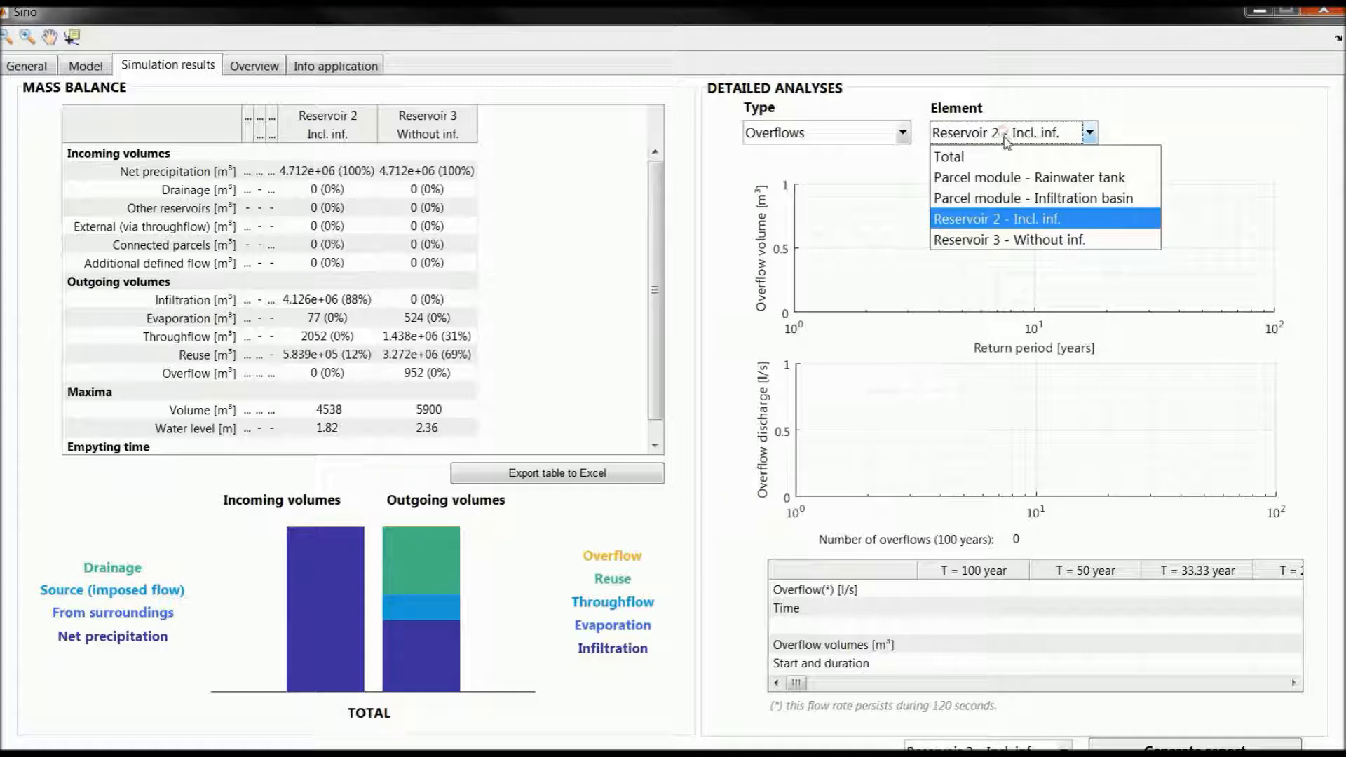
left_click(1008, 242)
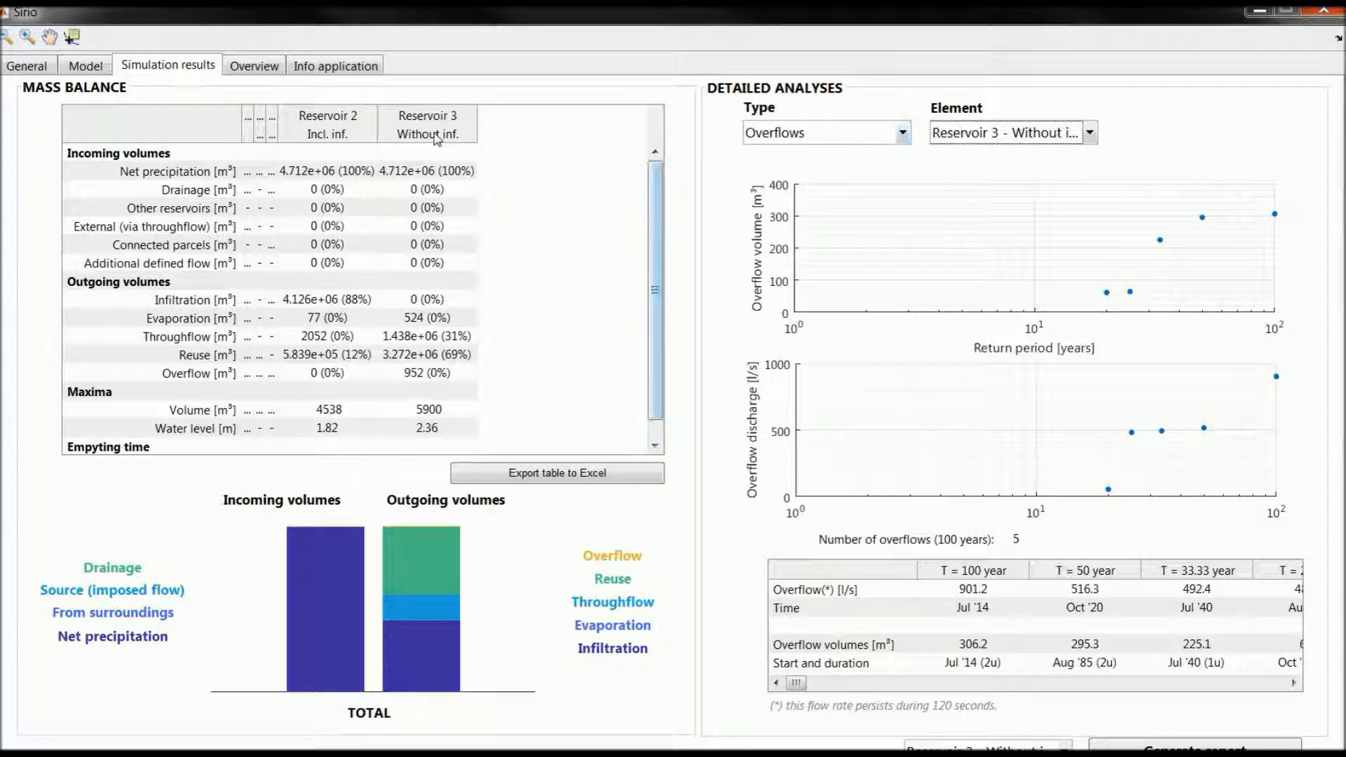
Step: Compare the degree of filling analysis of reservoir 3 with that of reservoir 2
left_click(843, 139)
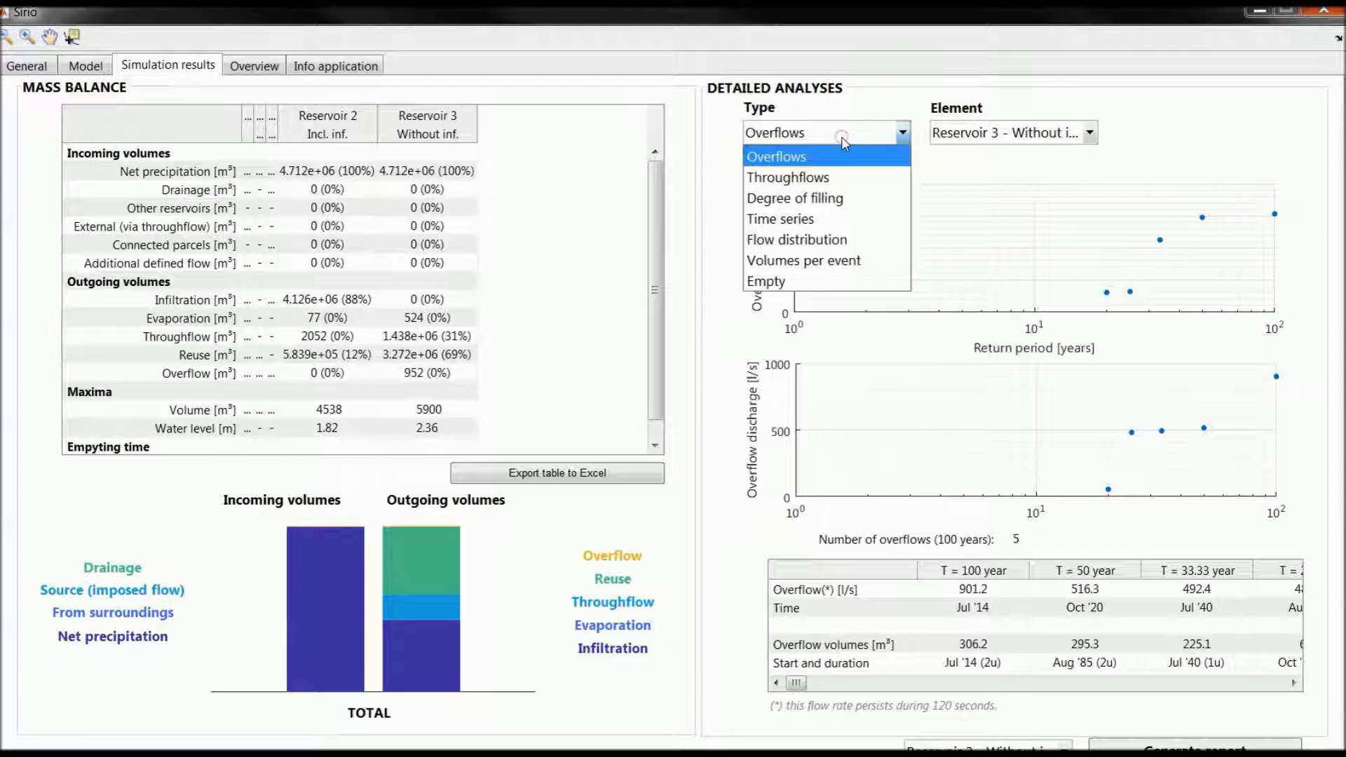
left_click(781, 197)
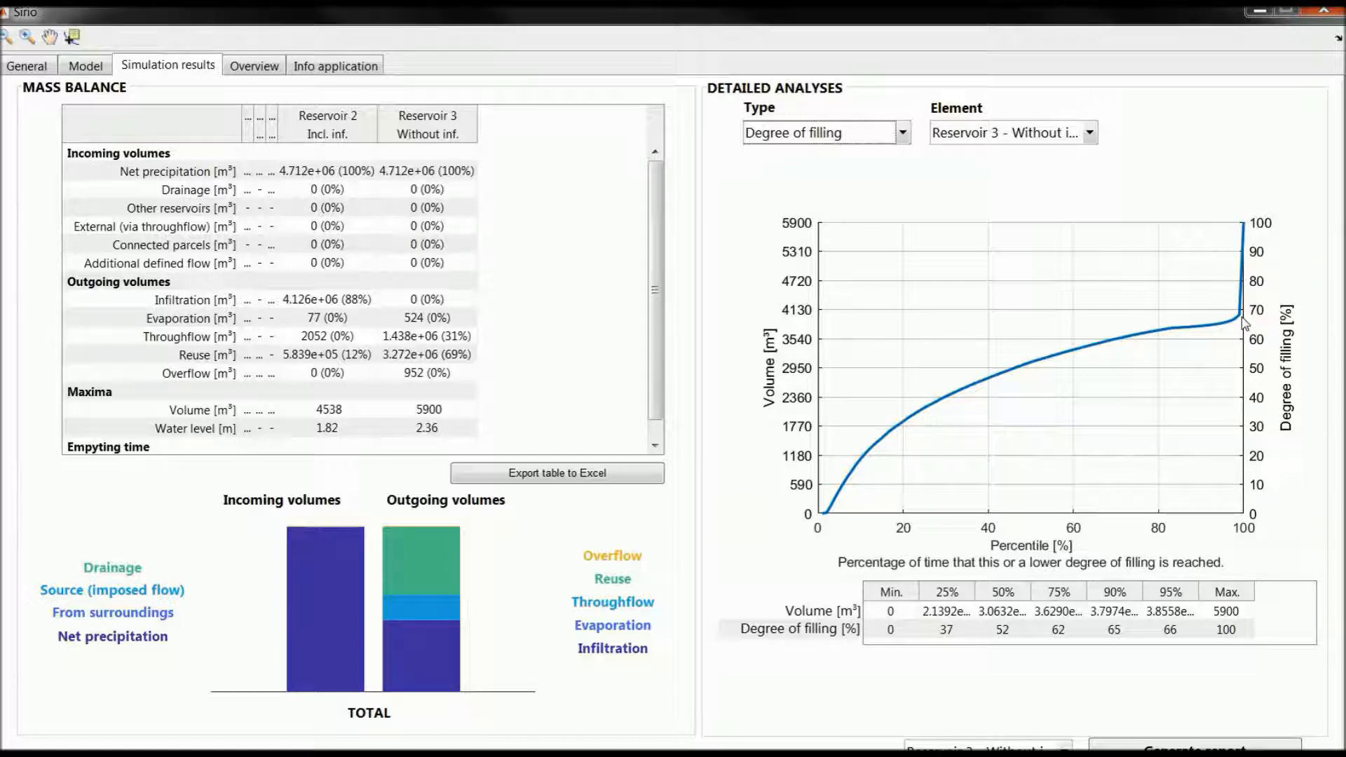
left_click(1055, 133)
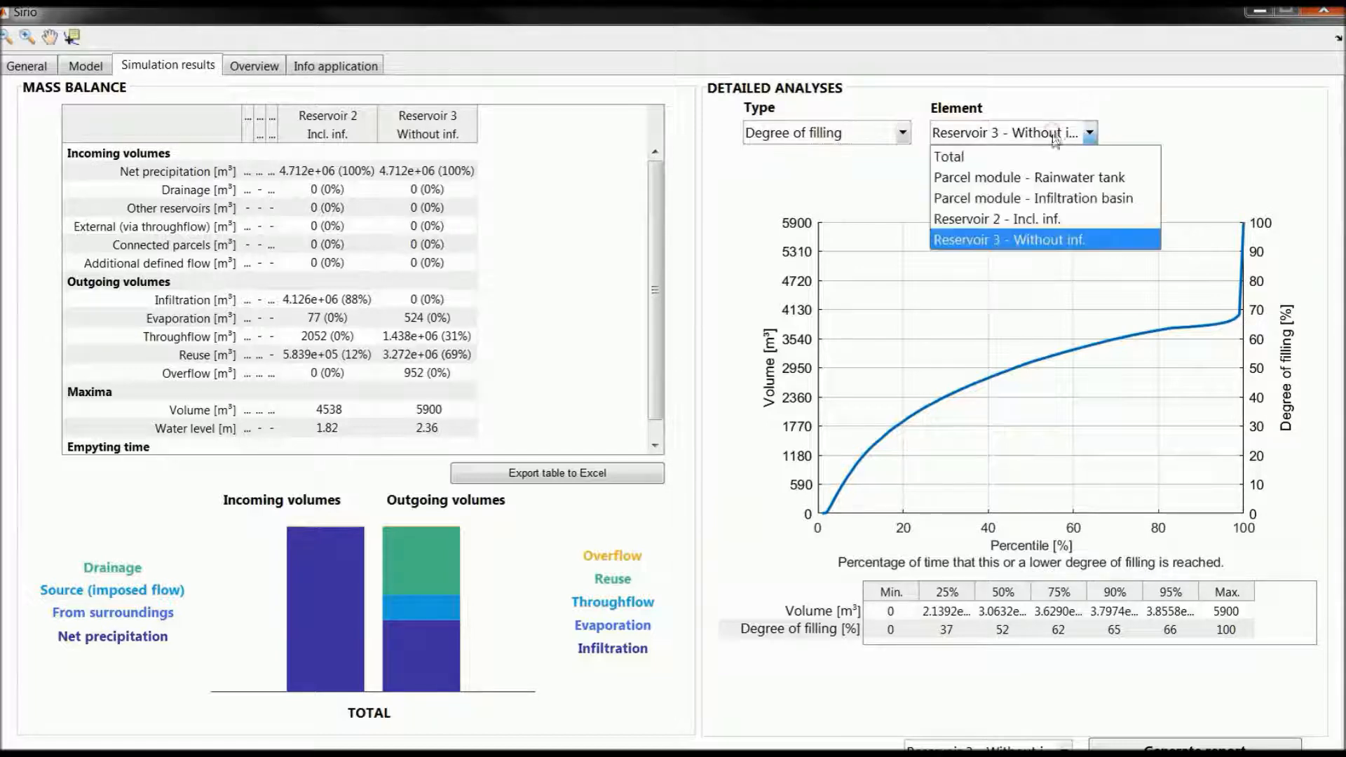
left_click(1069, 221)
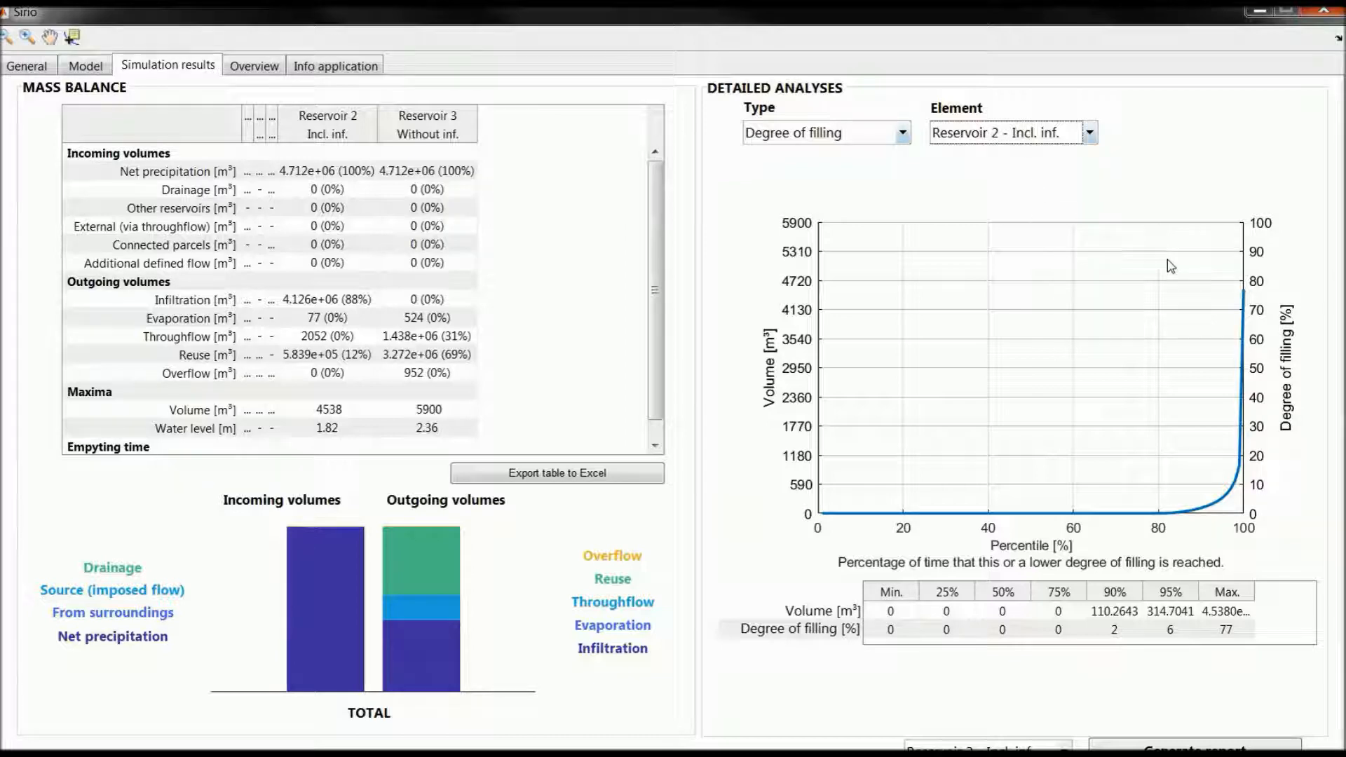
Step: Plot the Reuse (OUT) time series for reservoir 2 and for reservoir 3 to compare their reuse volumes
left_click(861, 140)
left_click(840, 211)
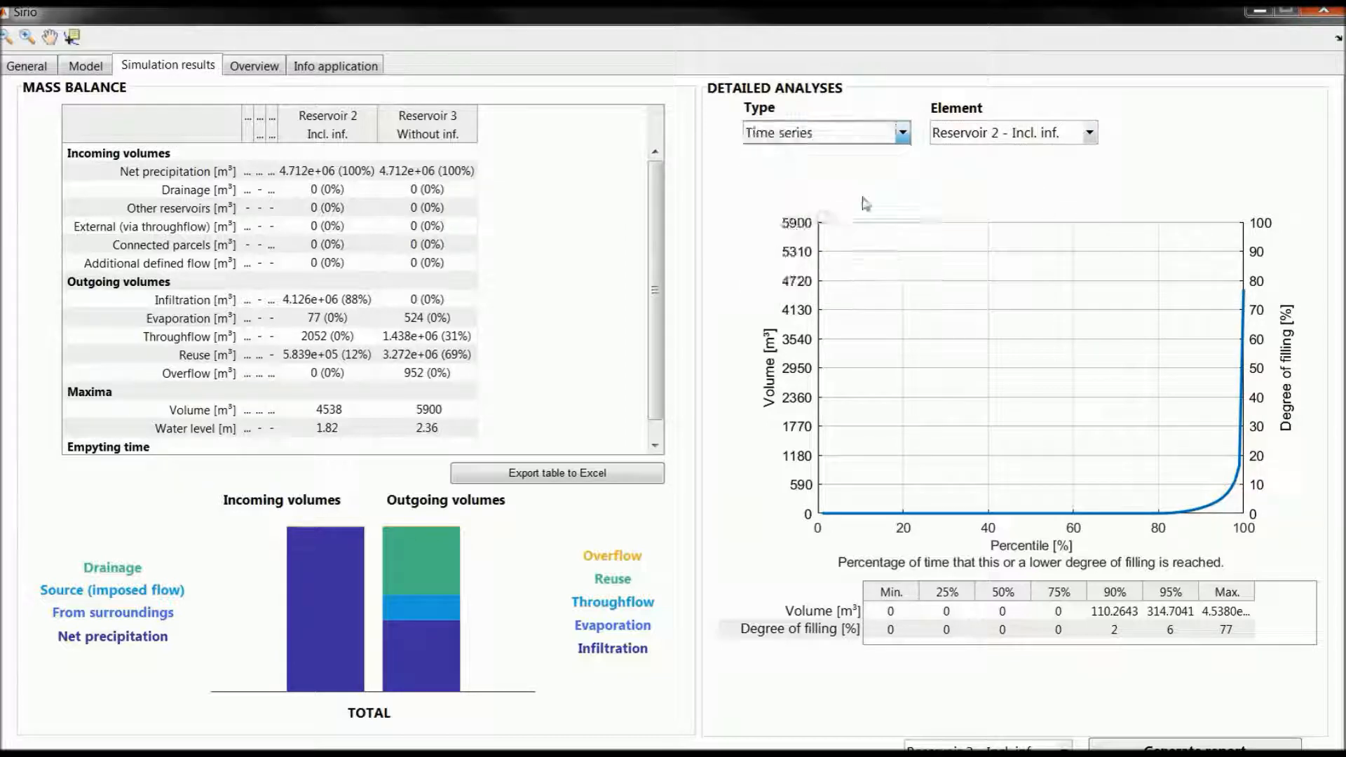
left_click(1185, 132)
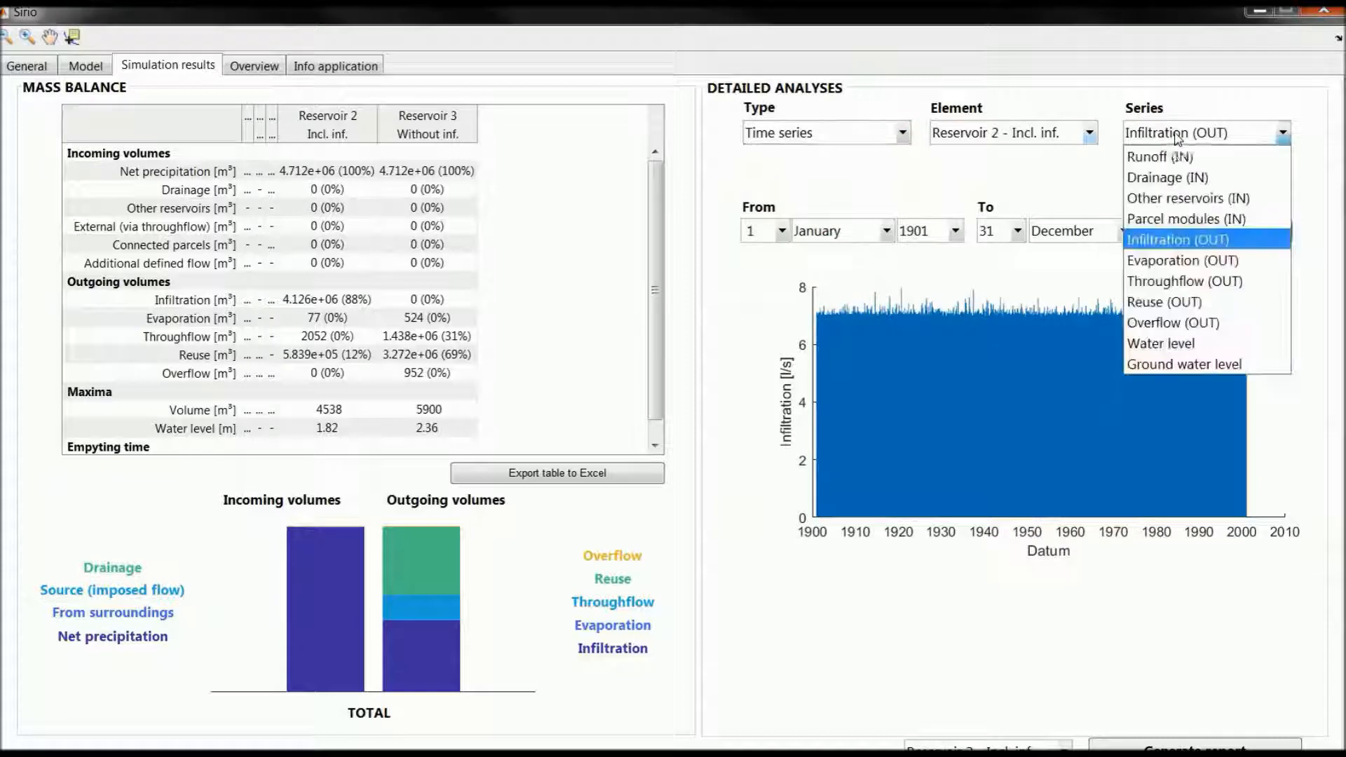
left_click(1162, 303)
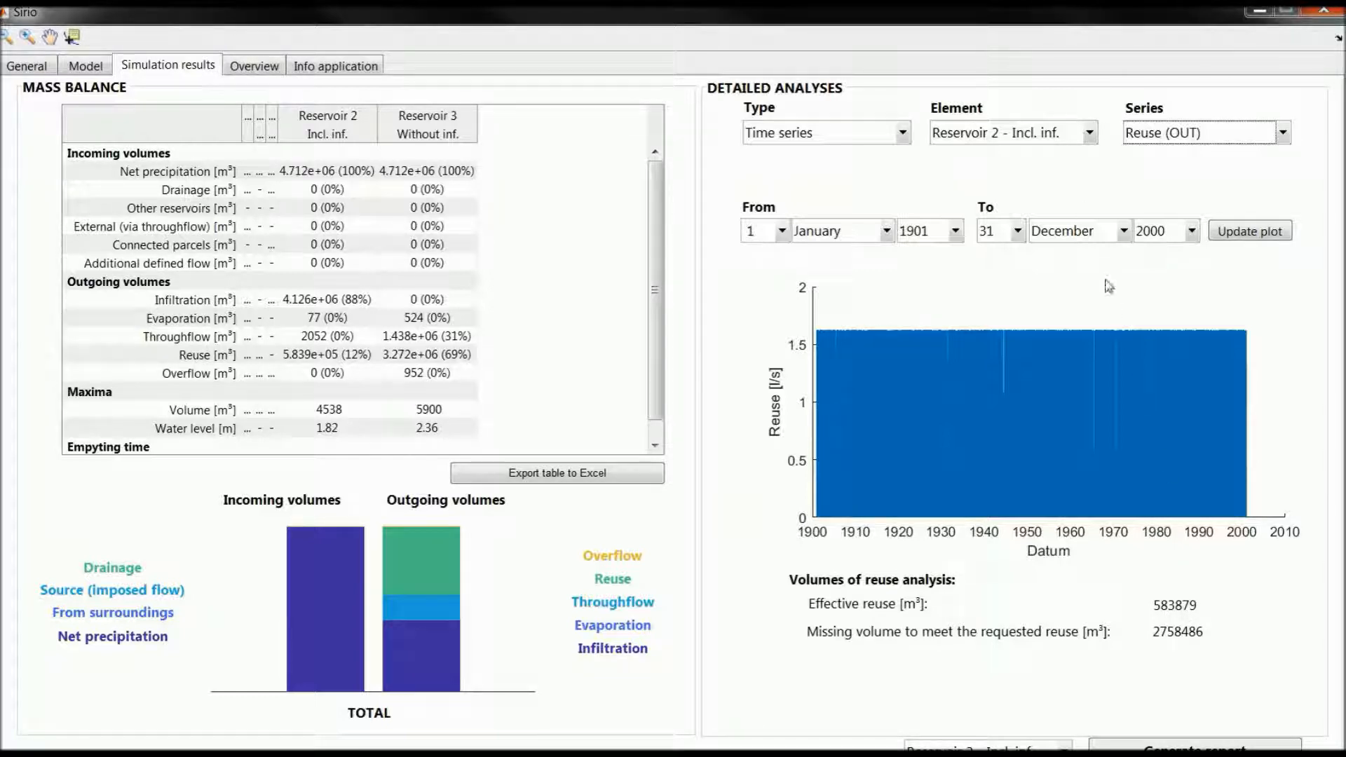
left_click(1063, 134)
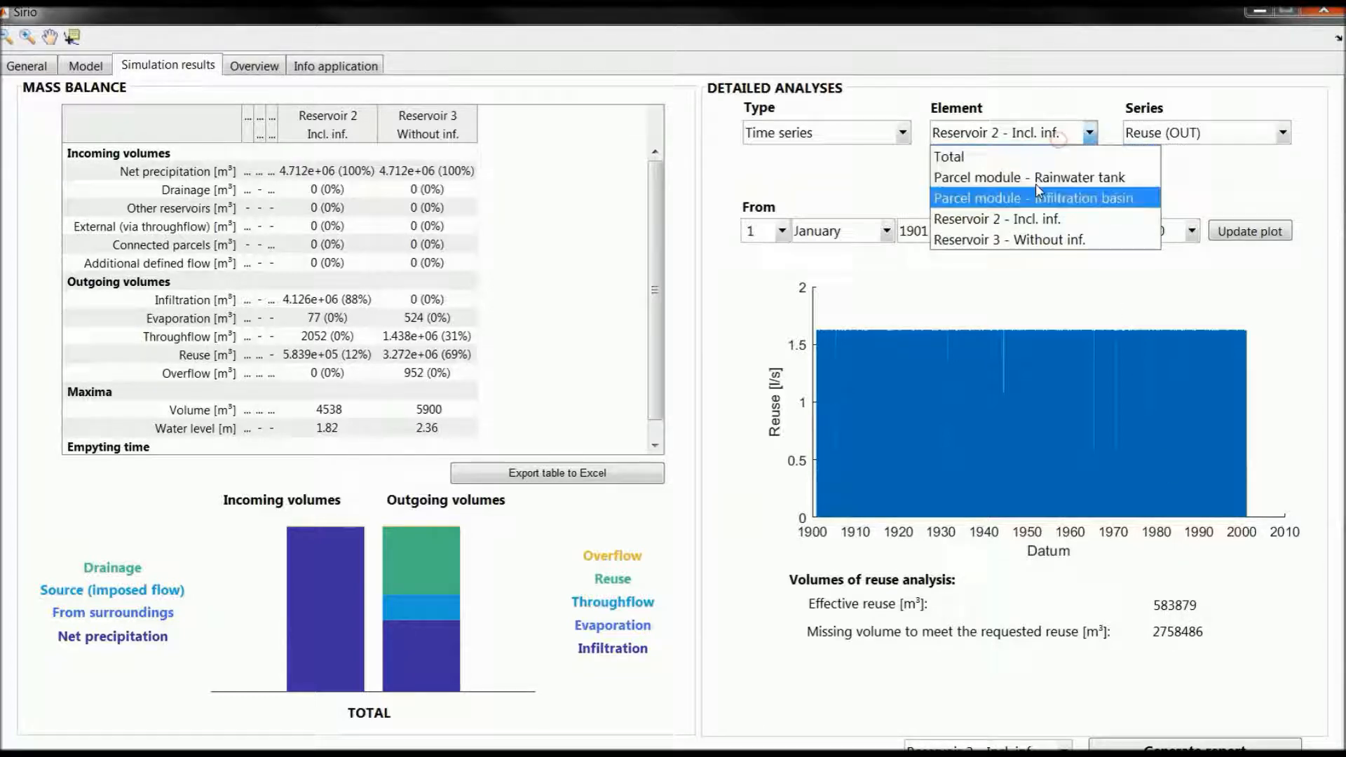
left_click(995, 241)
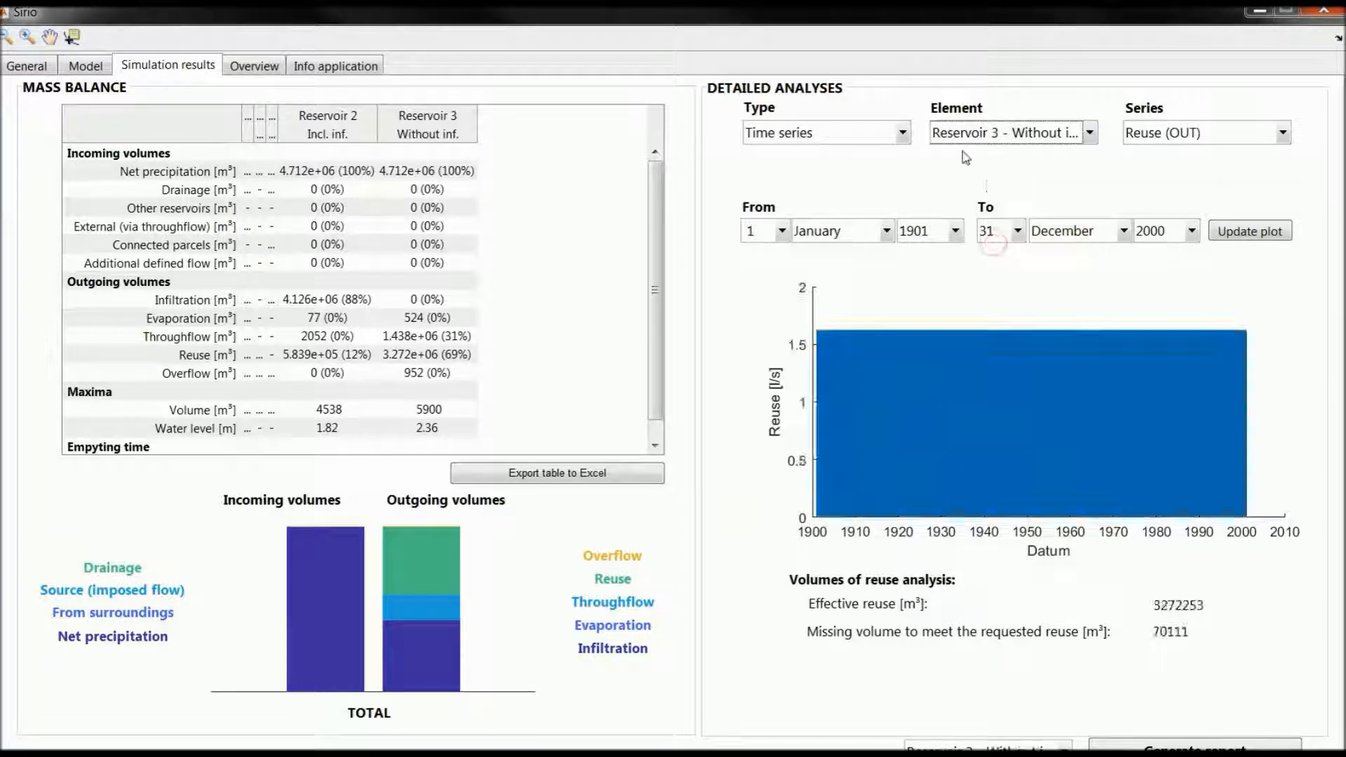